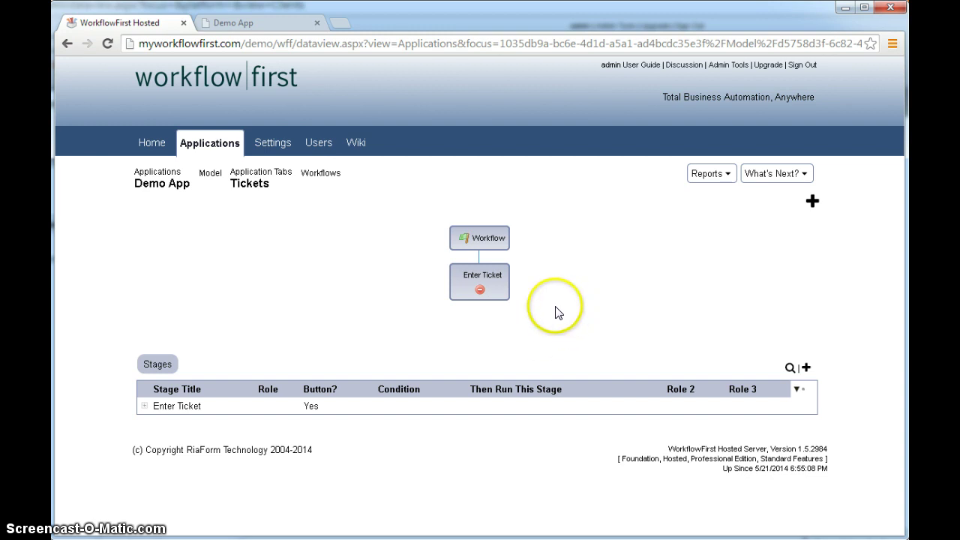
Use + Add Option on the Enter Ticket node to bring up a blank Sub-Stages form.
{"action": "mouse_move", "coordinate": [501, 279]}
{"action": "left_click", "coordinate": [548, 281]}
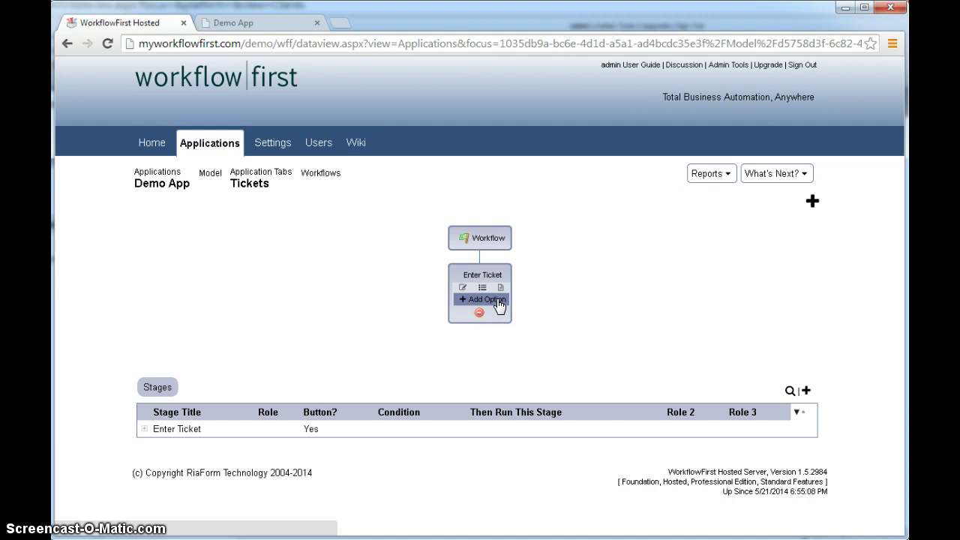
{"action": "left_click", "coordinate": [499, 305]}
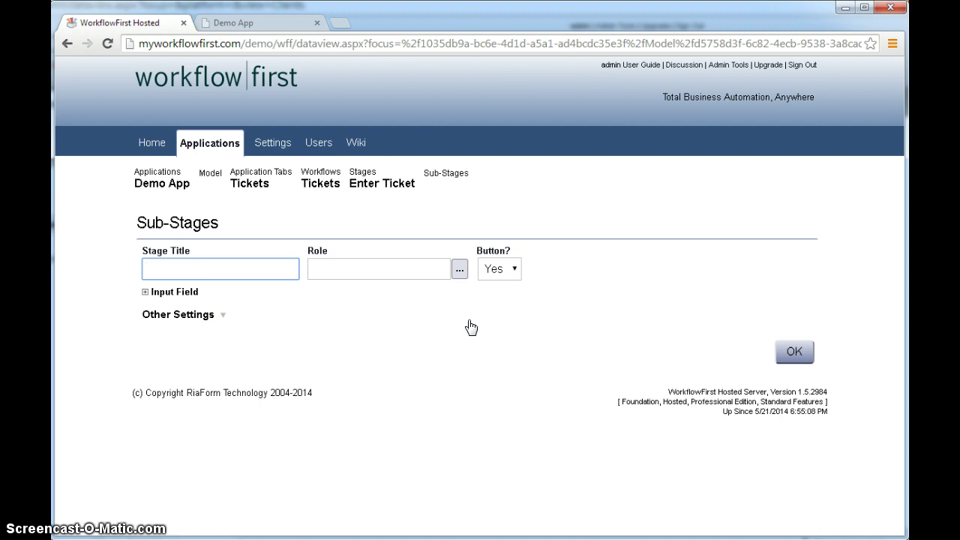
Title the sub-stage 'Refer to Documentation' and assign it the CSO role.
{"action": "type", "text": "Refer to Documentation"}
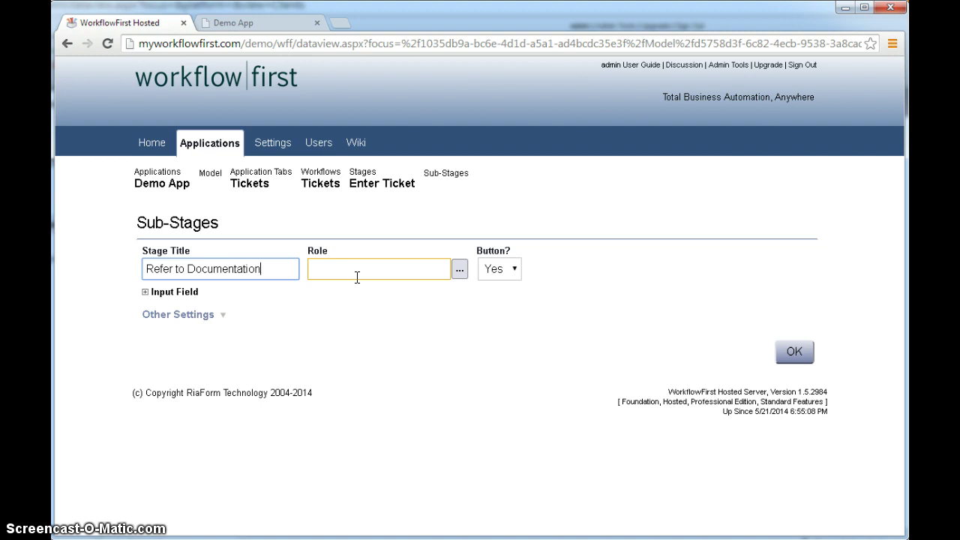
{"action": "left_click", "coordinate": [357, 277]}
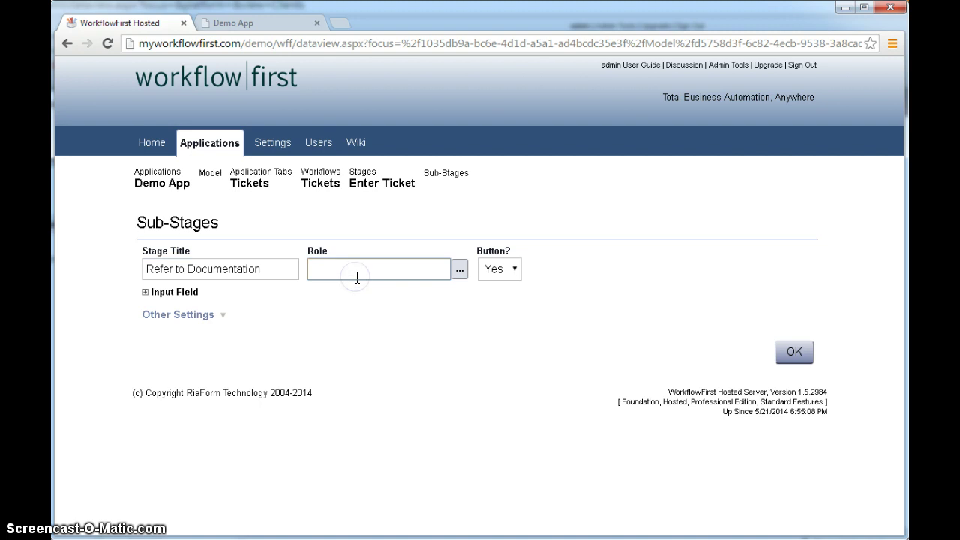
{"action": "type", "text": "CSO"}
{"action": "left_click", "coordinate": [352, 269]}
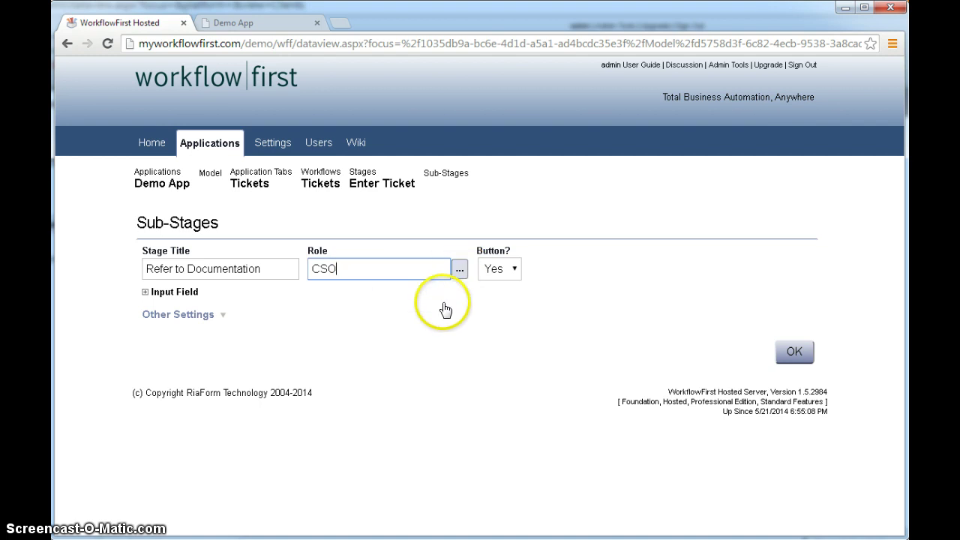
Add a URL input field and a Resolution field of type Text (Paragraphs), then save.
{"action": "left_click", "coordinate": [174, 297]}
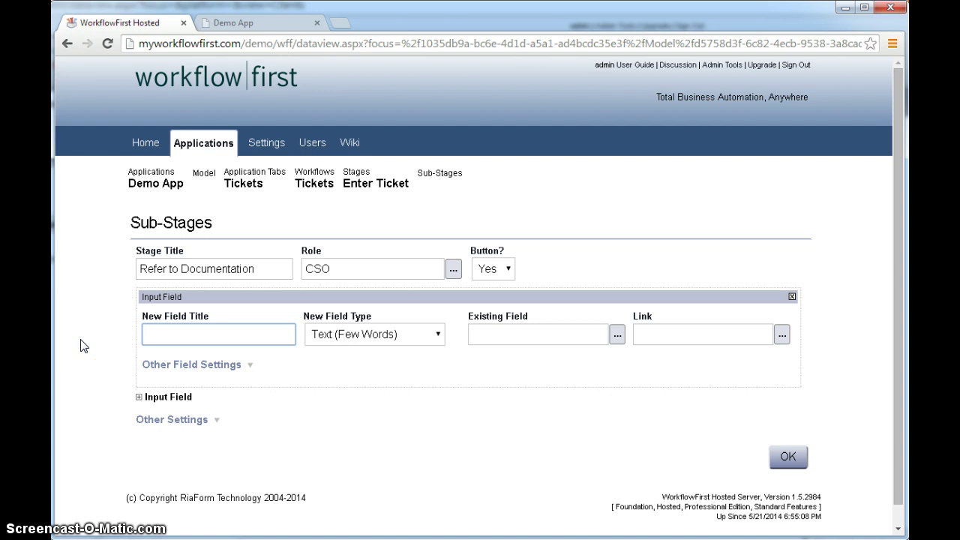
{"action": "type", "text": "URL"}
{"action": "left_click", "coordinate": [169, 397]}
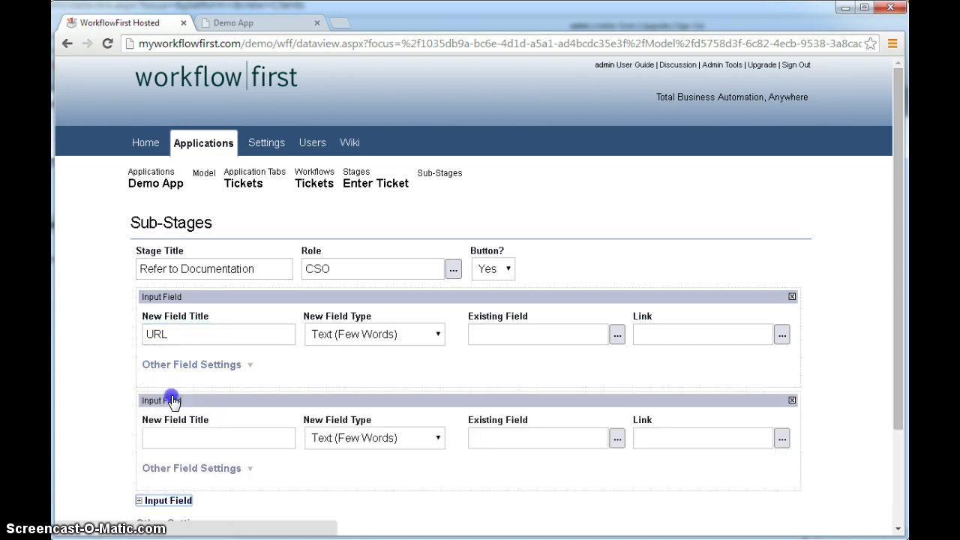
{"action": "left_click", "coordinate": [196, 439]}
{"action": "type", "text": "Resol"}
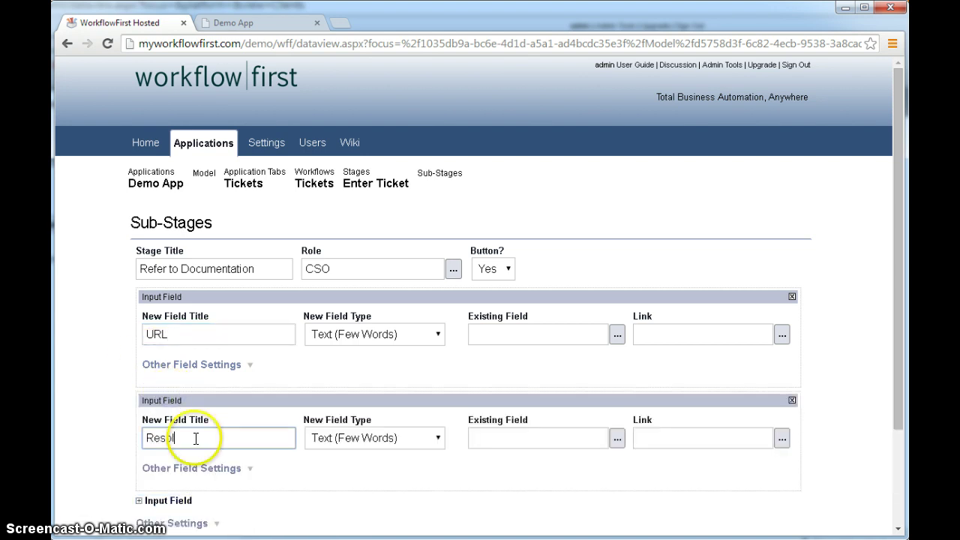
{"action": "type", "text": "ution"}
{"action": "left_click", "coordinate": [360, 438]}
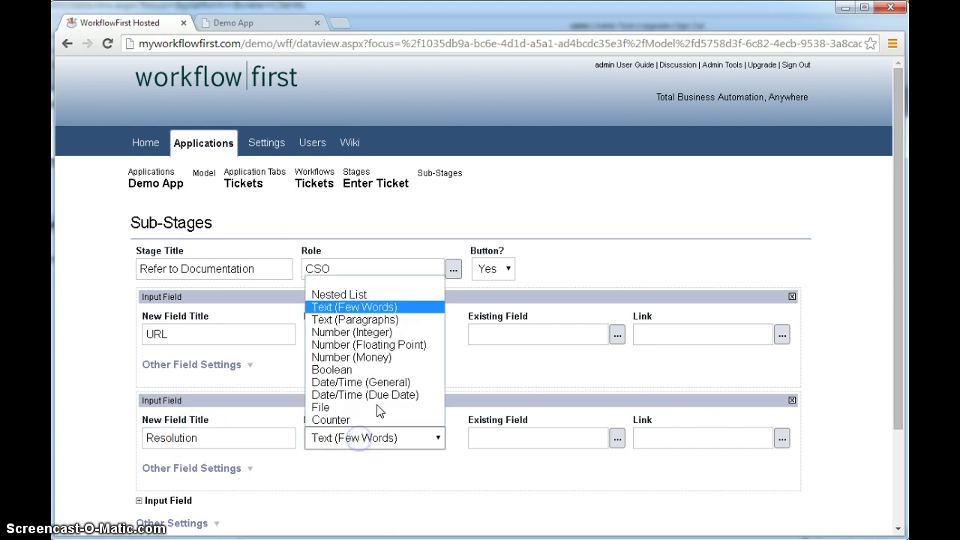
{"action": "left_click", "coordinate": [390, 321]}
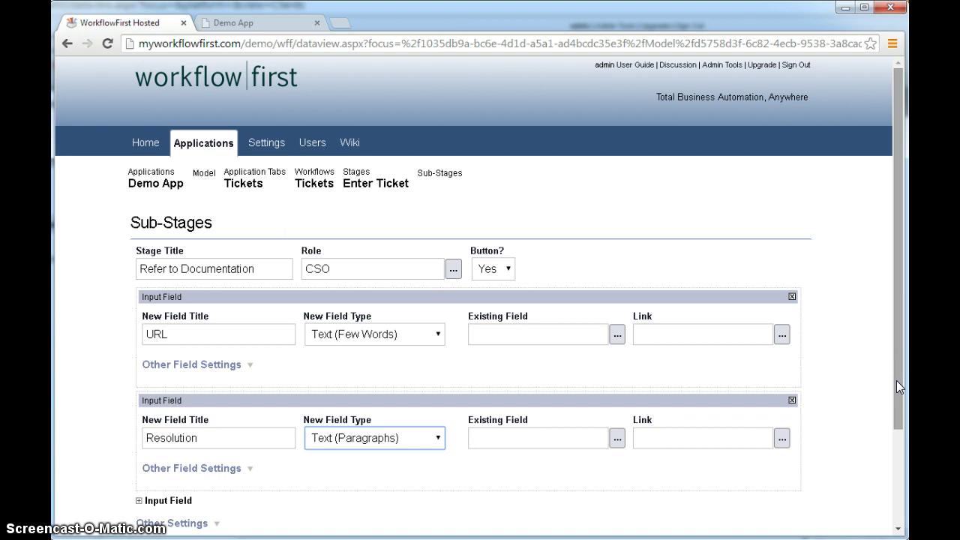
{"action": "left_click_drag", "start_coordinate": [897, 380], "coordinate": [896, 432]}
{"action": "left_click", "coordinate": [796, 490]}
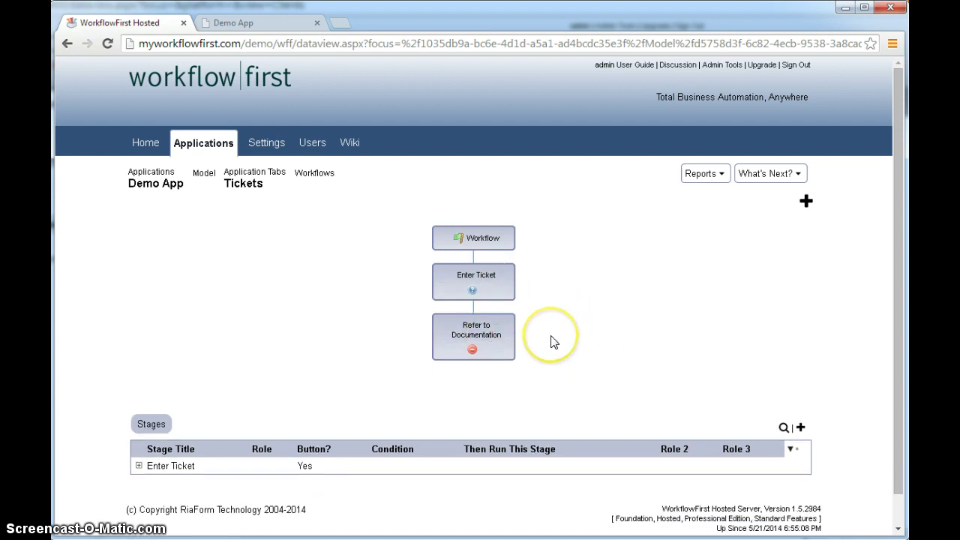
Start another sub-stage under Enter Ticket titled 'Close Ticket' with the CSO role.
{"action": "mouse_move", "coordinate": [487, 284]}
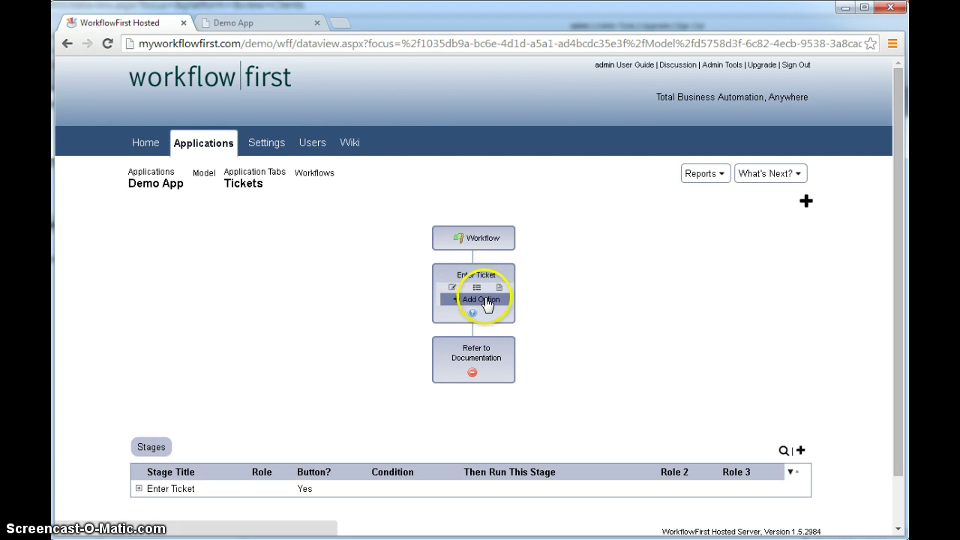
{"action": "left_click", "coordinate": [489, 302]}
{"action": "left_click", "coordinate": [490, 302]}
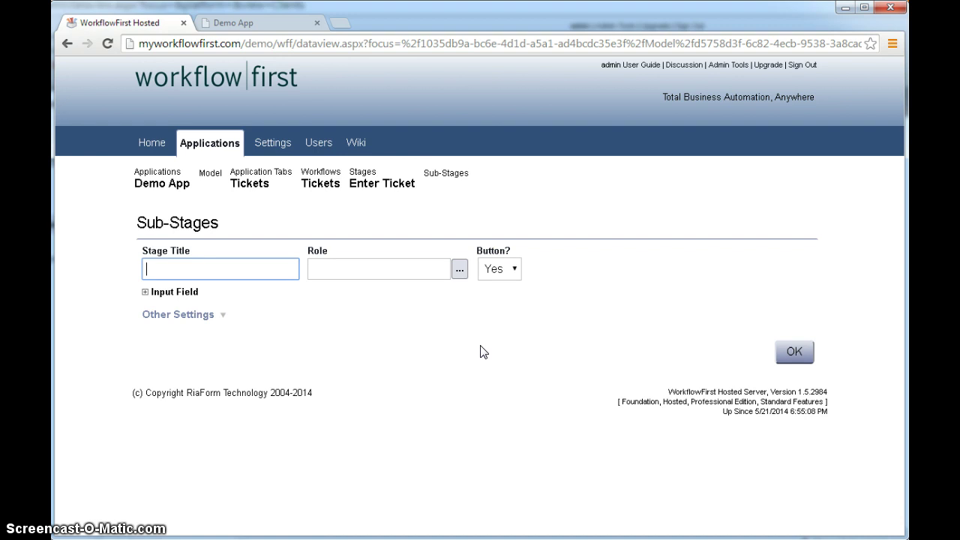
{"action": "type", "text": "Close"}
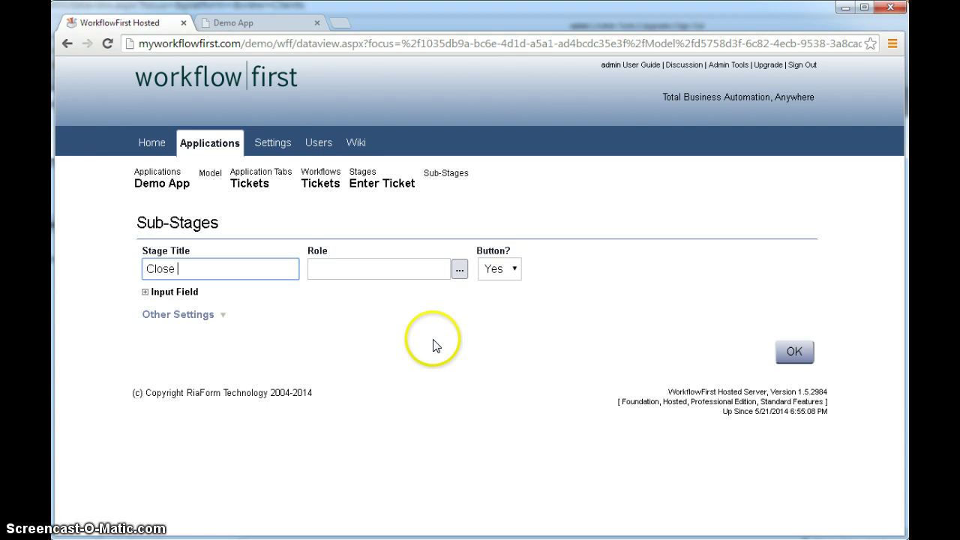
{"action": "type", "text": " Ticket"}
{"action": "left_click", "coordinate": [331, 267]}
{"action": "left_click", "coordinate": [458, 270]}
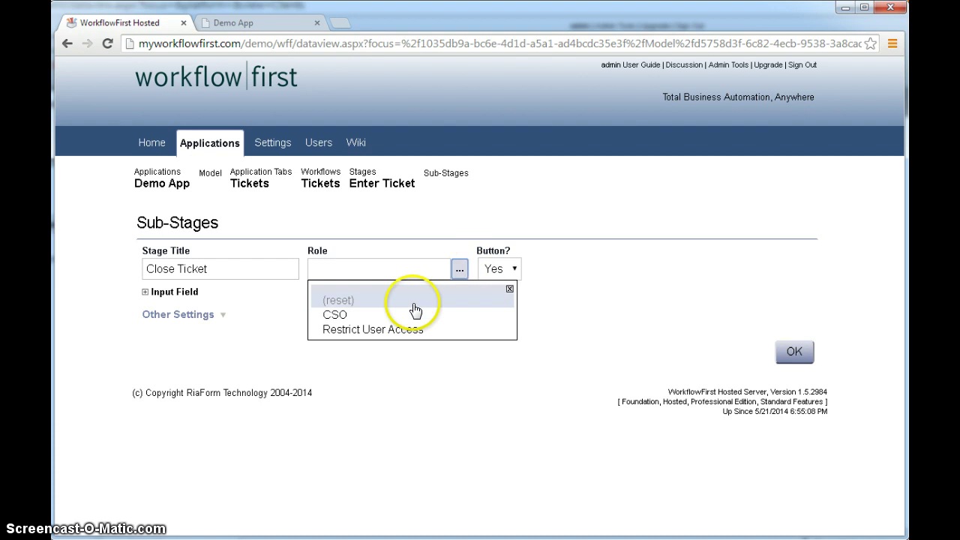
{"action": "left_click", "coordinate": [353, 315]}
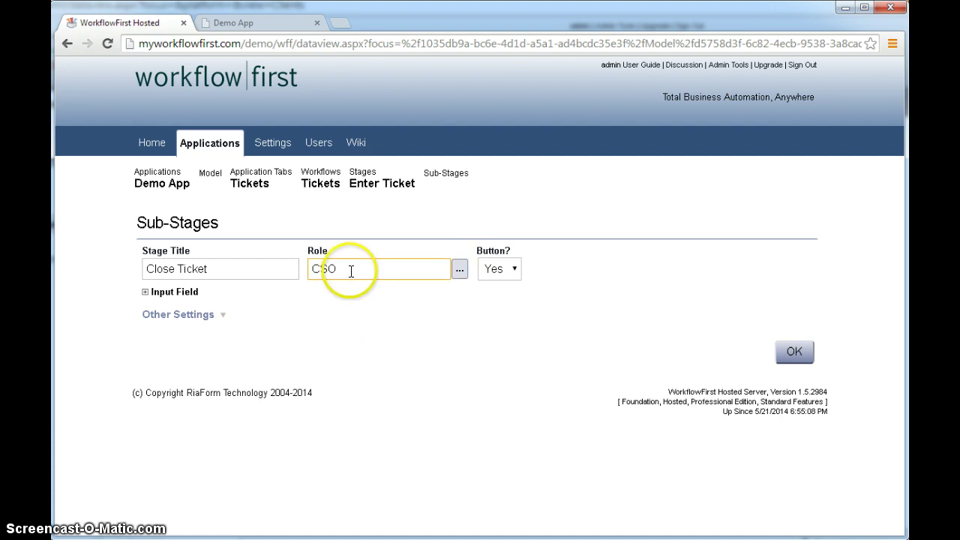
Add an input field reusing the existing Resolution field and save Close Ticket.
{"action": "left_click", "coordinate": [182, 294]}
{"action": "left_click", "coordinate": [205, 334]}
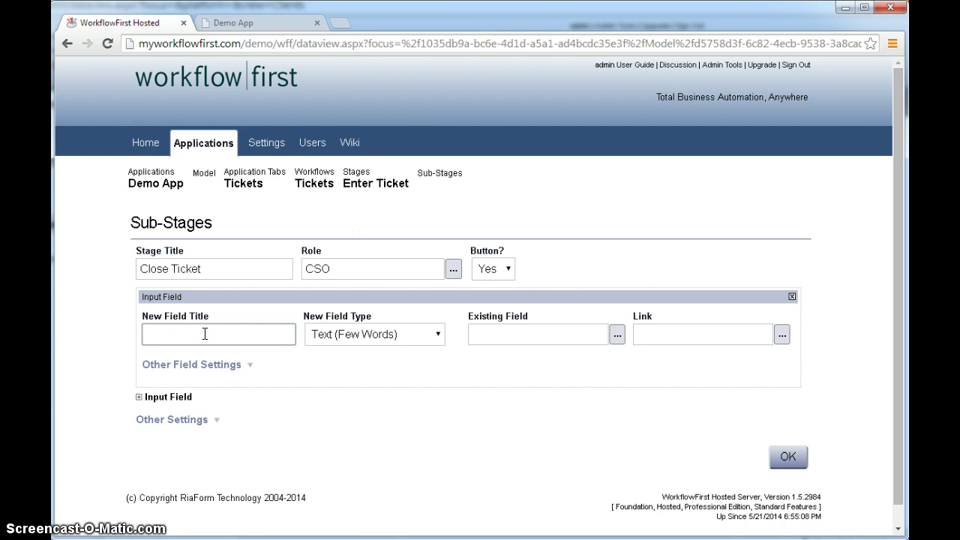
{"action": "left_click", "coordinate": [617, 337]}
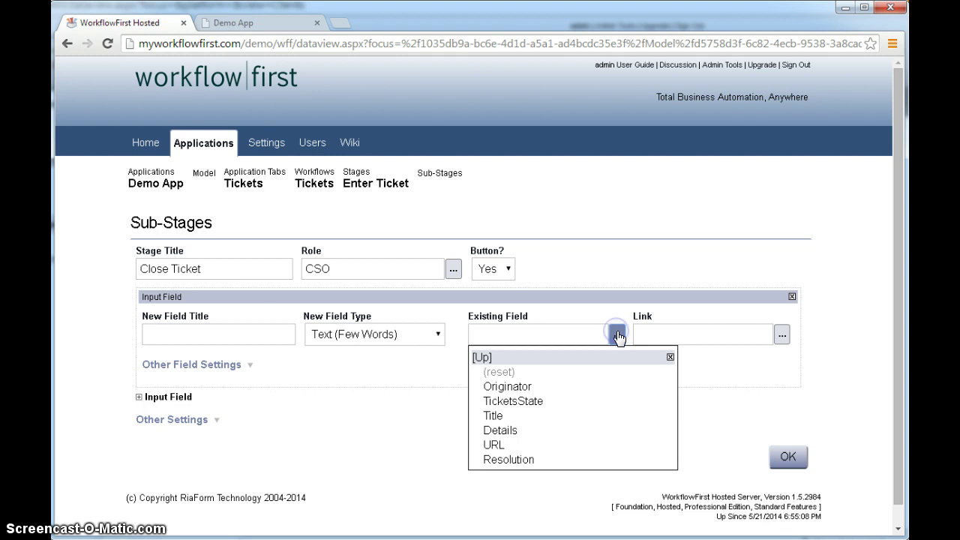
{"action": "left_click", "coordinate": [516, 460]}
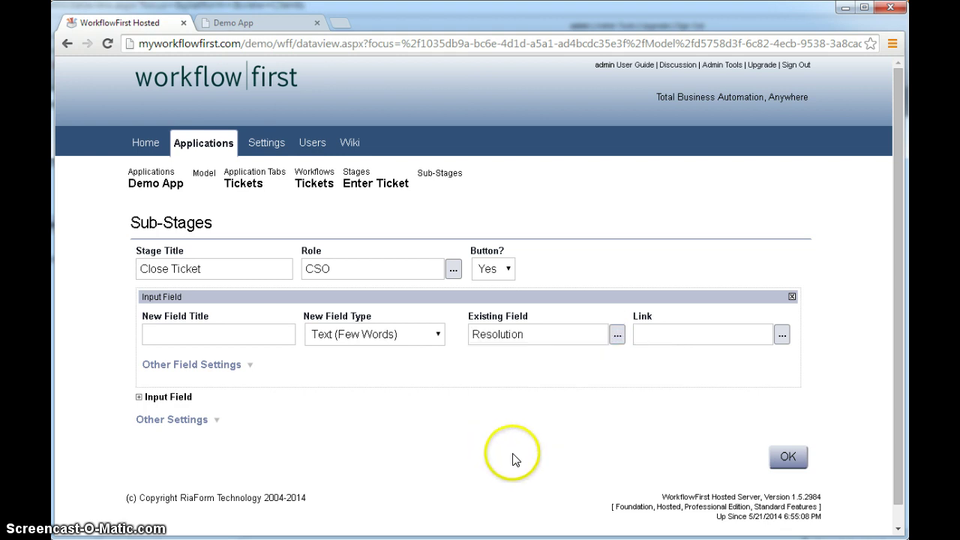
{"action": "left_click", "coordinate": [789, 456]}
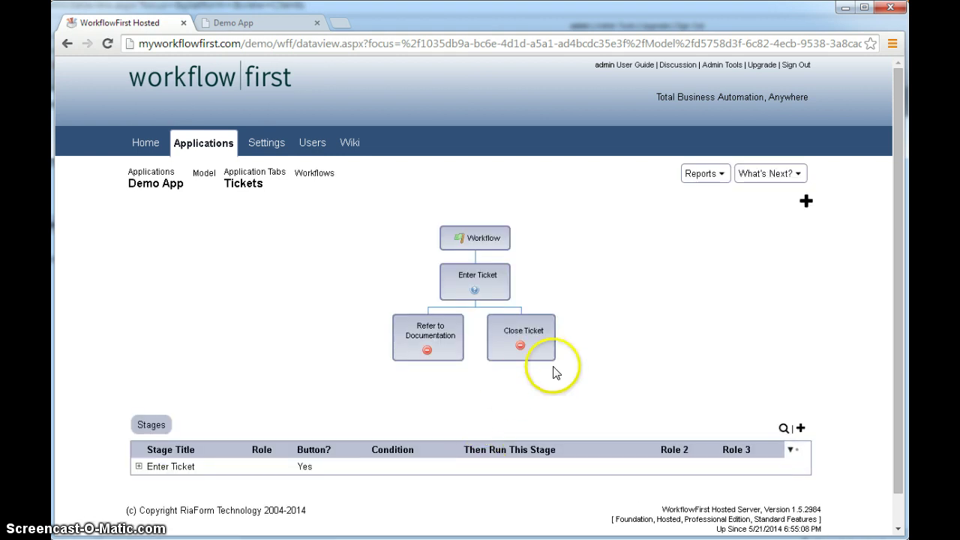
Start a third sub-stage under Enter Ticket titled 'Escalate' with the CSO role.
{"action": "mouse_move", "coordinate": [480, 283]}
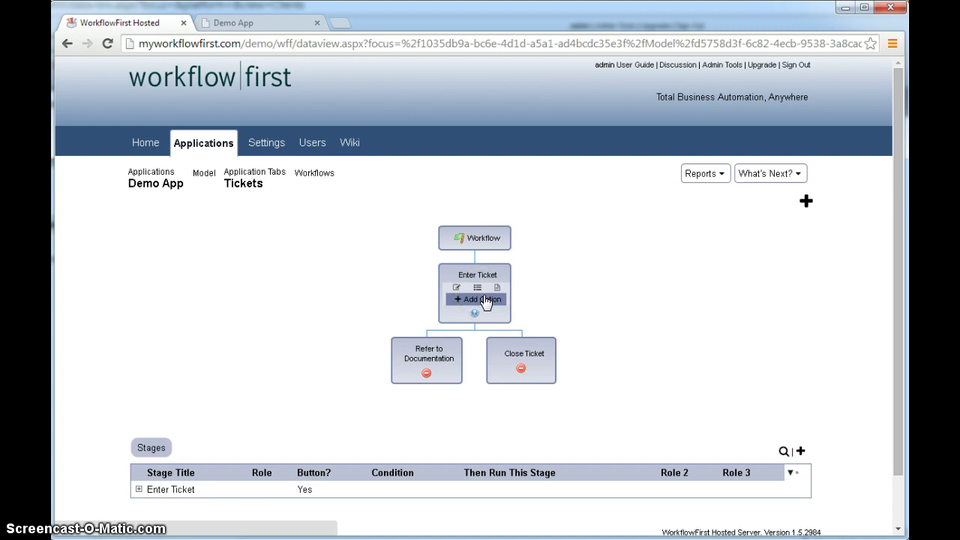
{"action": "left_click", "coordinate": [483, 300]}
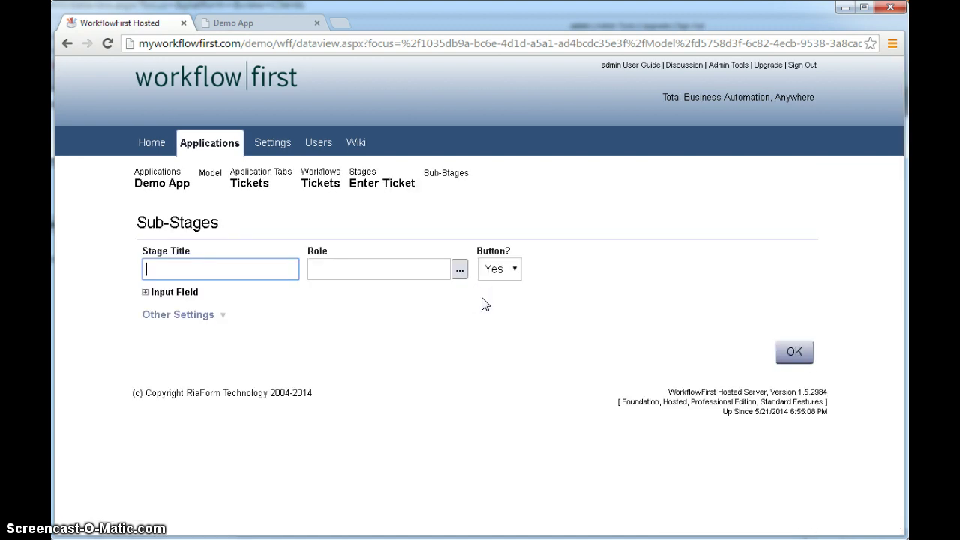
{"action": "type", "text": "Escalate"}
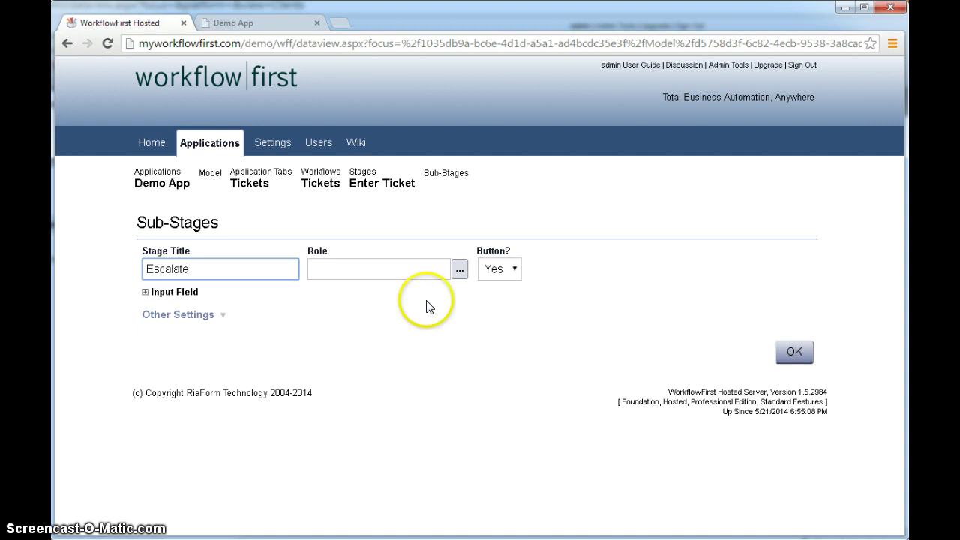
{"action": "left_click", "coordinate": [407, 270]}
{"action": "left_click", "coordinate": [460, 268]}
{"action": "left_click", "coordinate": [341, 312]}
Add an input field titled 'Assigned To' and link it to Users.
{"action": "left_click", "coordinate": [184, 295]}
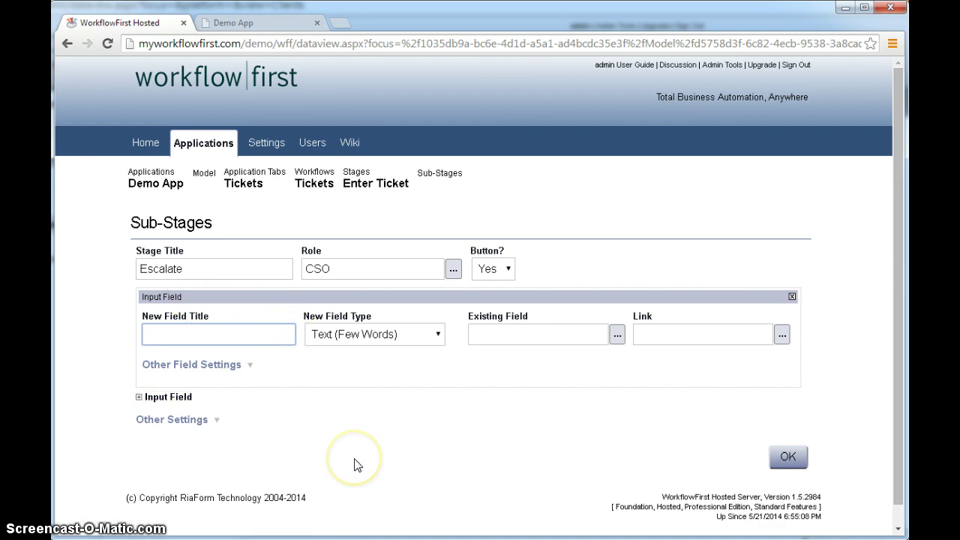
{"action": "type", "text": "Assigned To"}
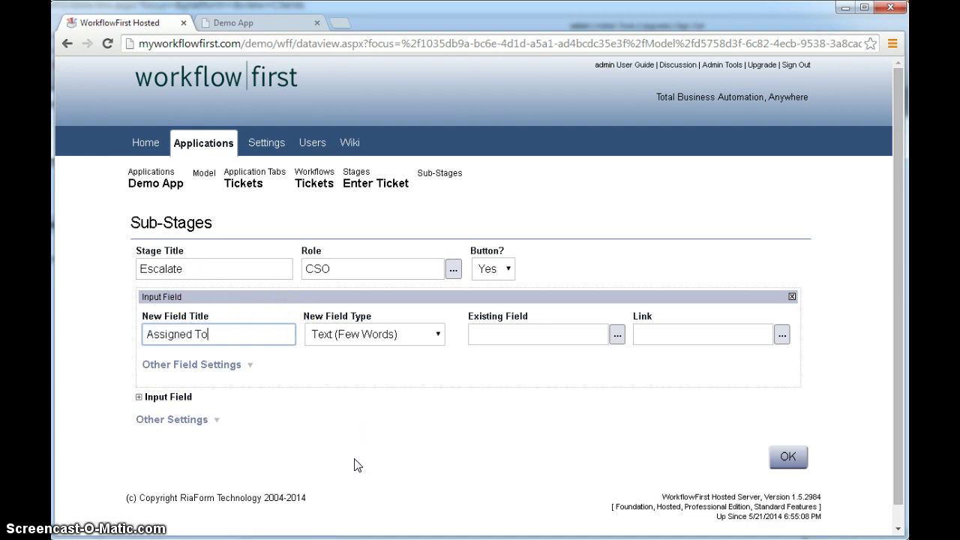
{"action": "left_click", "coordinate": [356, 465]}
{"action": "left_click", "coordinate": [225, 330]}
{"action": "left_click", "coordinate": [229, 333]}
{"action": "left_click", "coordinate": [782, 335]}
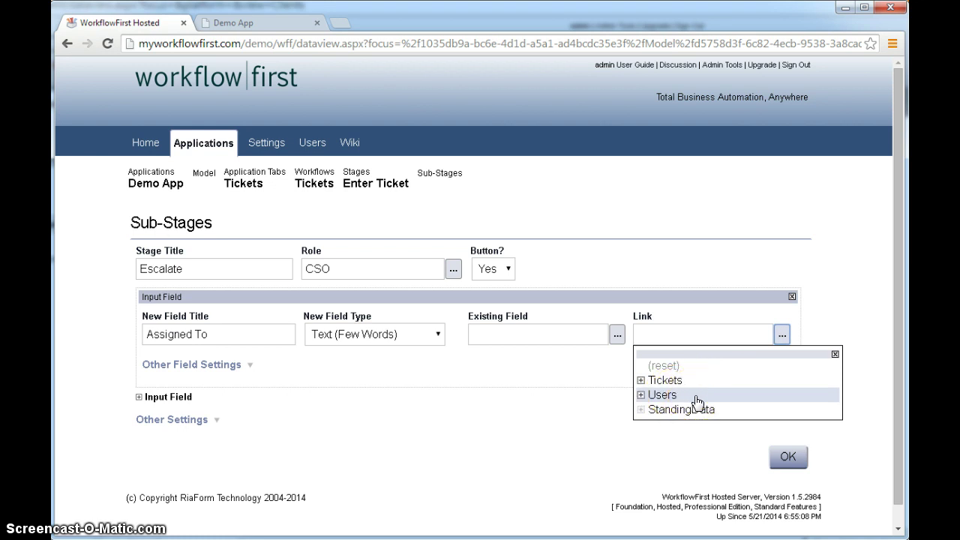
{"action": "left_click", "coordinate": [697, 398]}
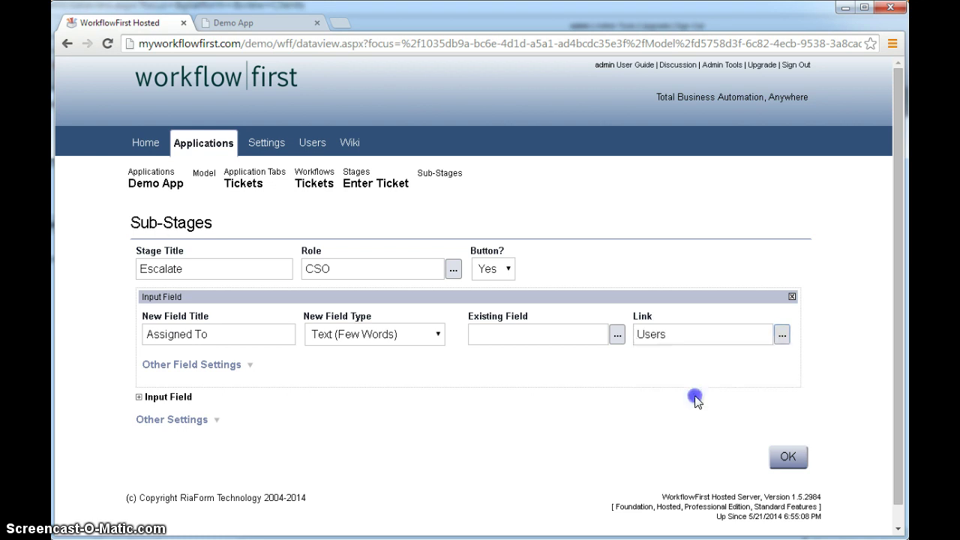
Add a second input field named 'Notes' with type Text (Paragraphs).
{"action": "left_click", "coordinate": [178, 402]}
{"action": "left_click", "coordinate": [204, 438]}
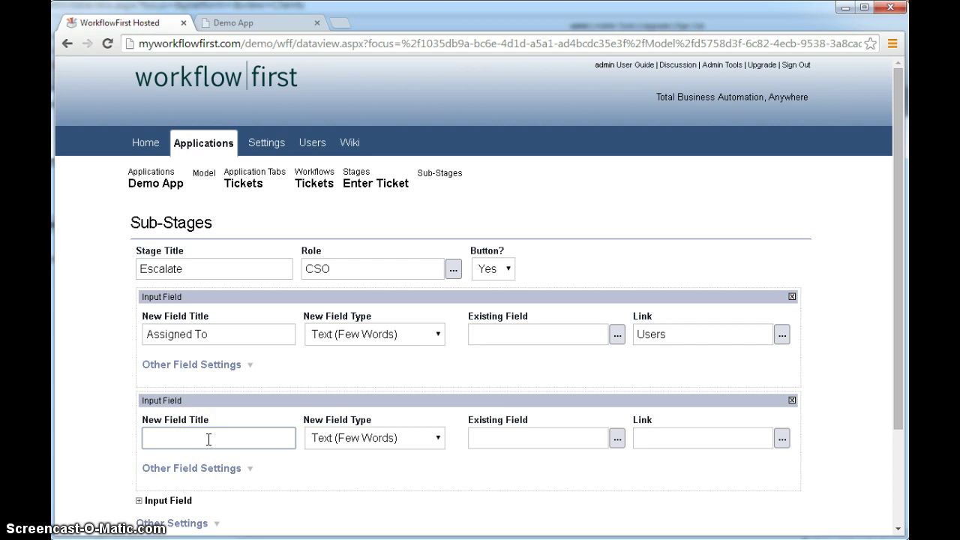
{"action": "type", "text": "Notes"}
{"action": "left_click", "coordinate": [335, 439]}
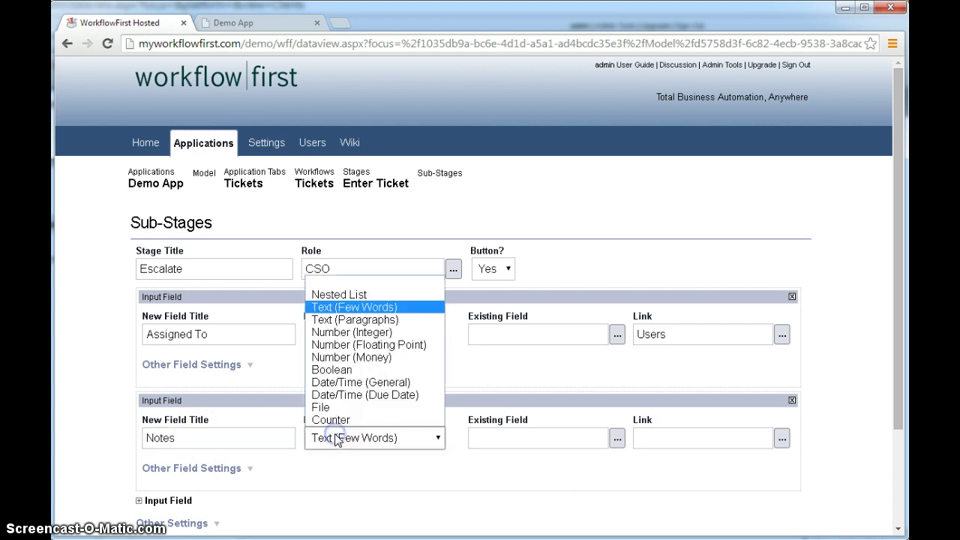
{"action": "left_click", "coordinate": [373, 321]}
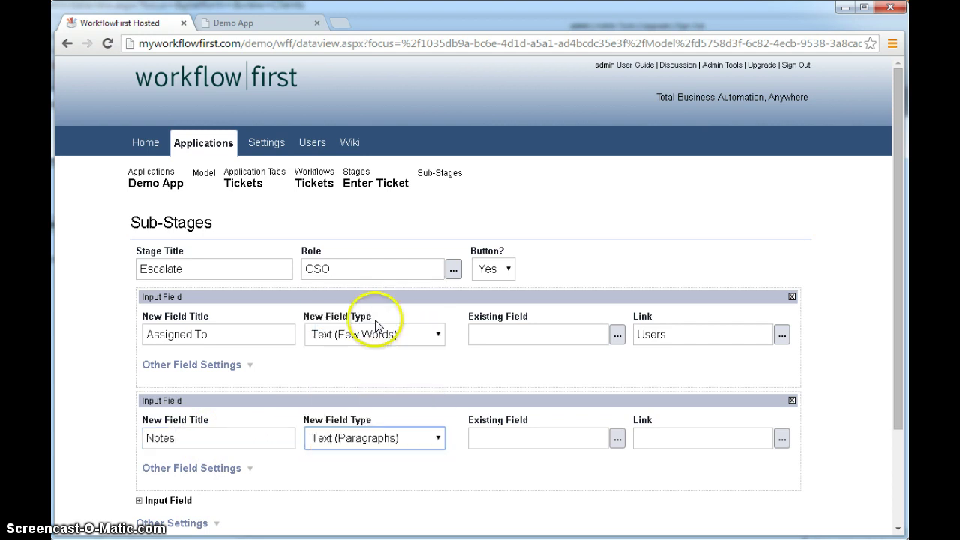
Expand the Notes field's other settings and set its Separate List Tag to 'Work Log'.
{"action": "left_click", "coordinate": [217, 473]}
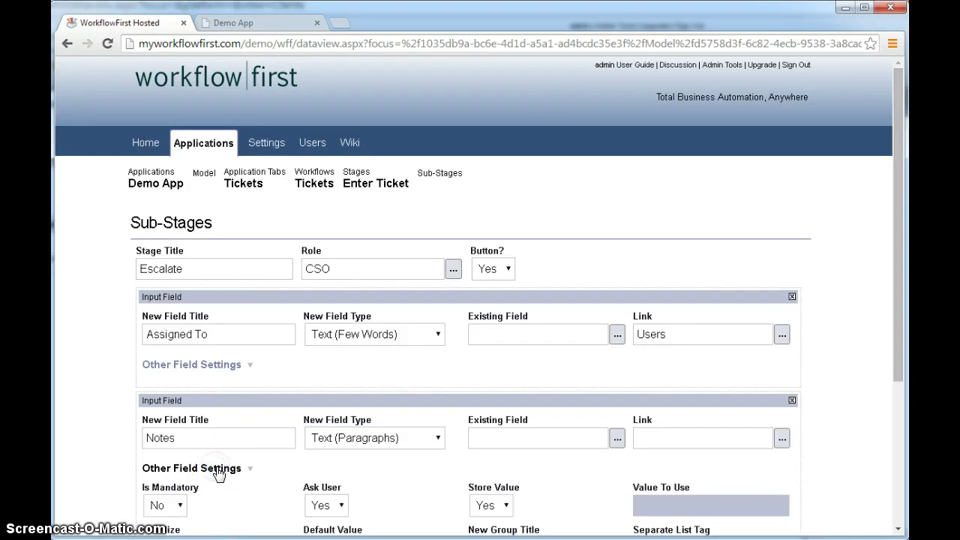
{"action": "scroll", "coordinate": [450, 461], "scroll_direction": "down", "scroll_amount": 1}
{"action": "scroll", "coordinate": [600, 427], "scroll_direction": "down", "scroll_amount": 2}
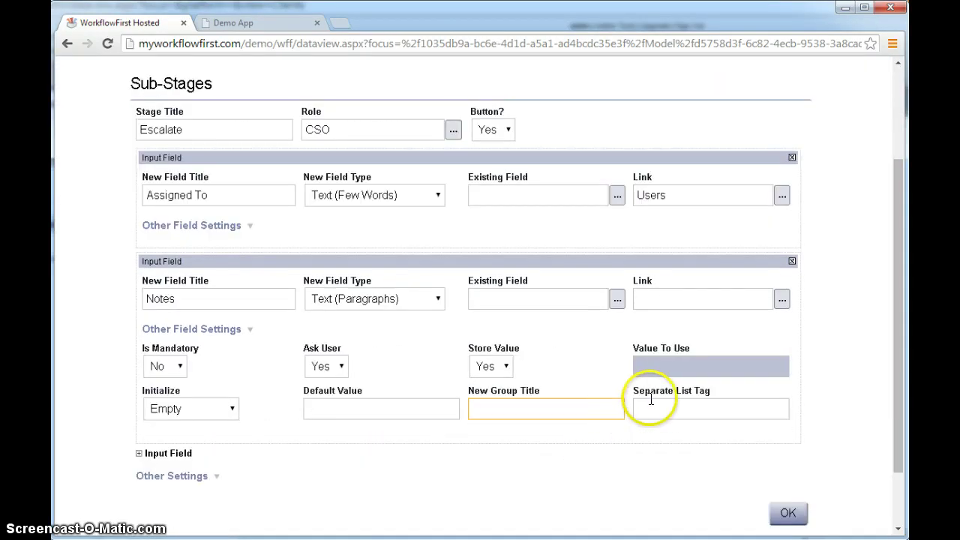
{"action": "left_click", "coordinate": [709, 407]}
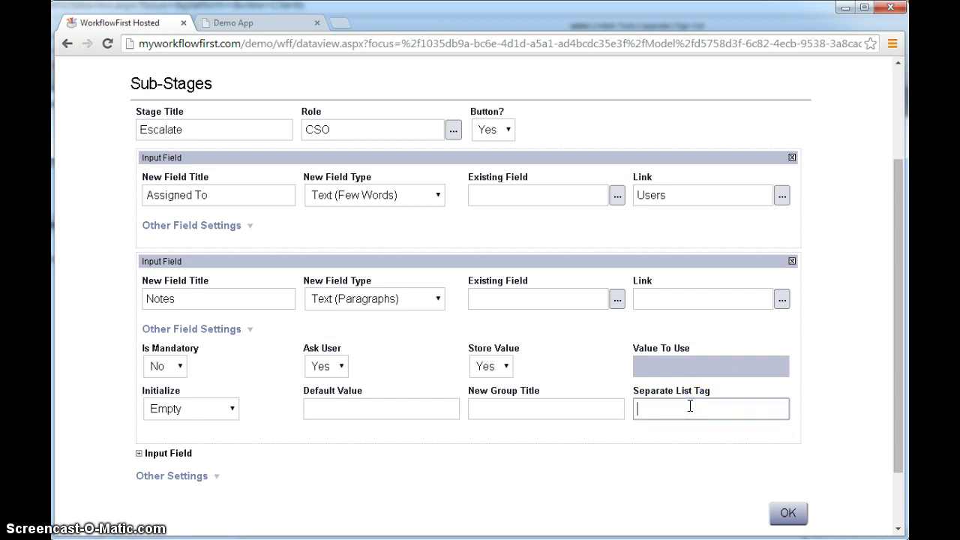
{"action": "type", "text": "Work Log"}
{"action": "left_click", "coordinate": [693, 440]}
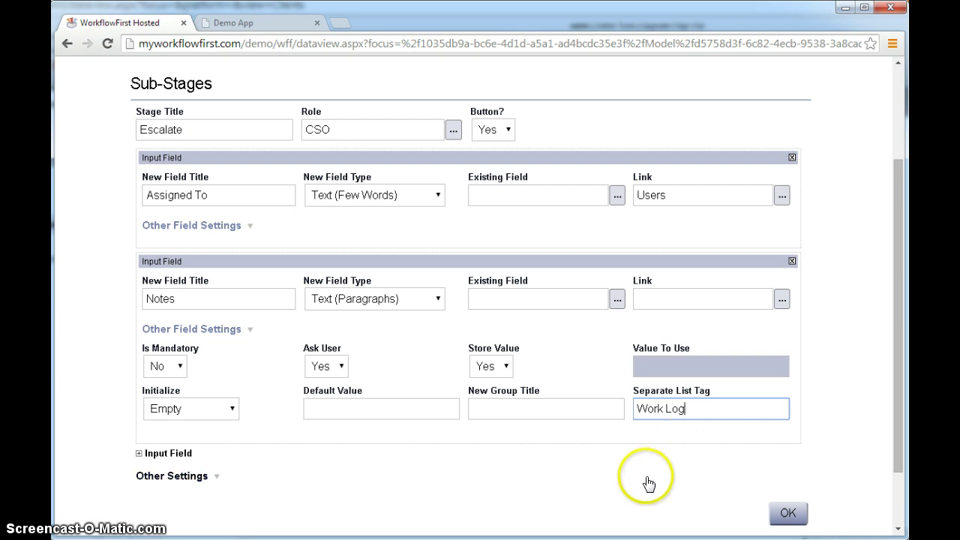
Save the Escalate sub-stage and publish Demo App with the default publishing options.
{"action": "left_click", "coordinate": [787, 511]}
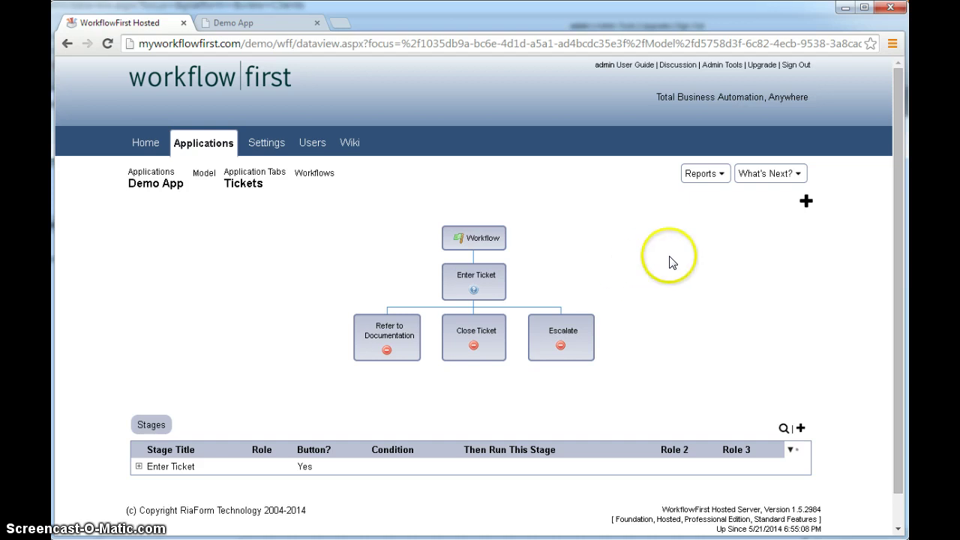
{"action": "left_click", "coordinate": [768, 175]}
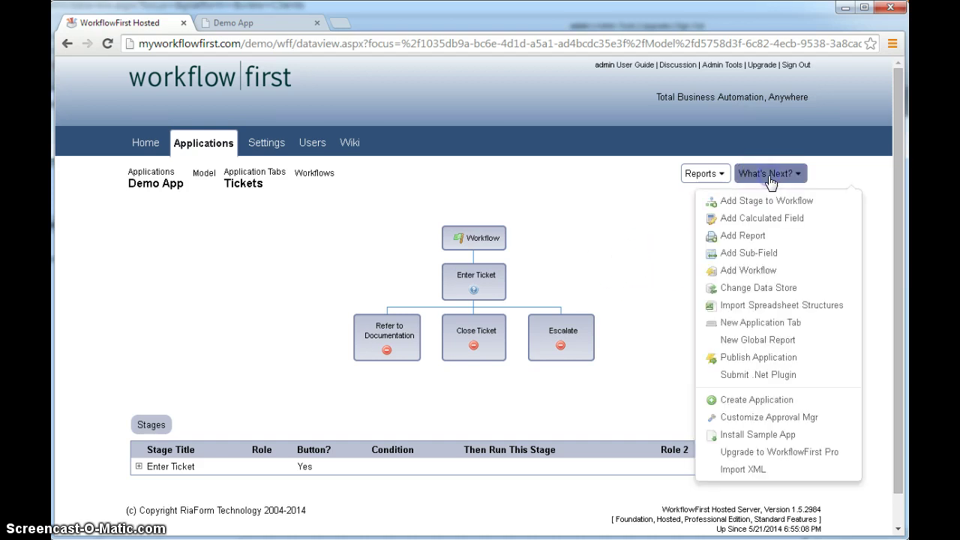
{"action": "left_click", "coordinate": [768, 357]}
{"action": "left_click", "coordinate": [796, 414]}
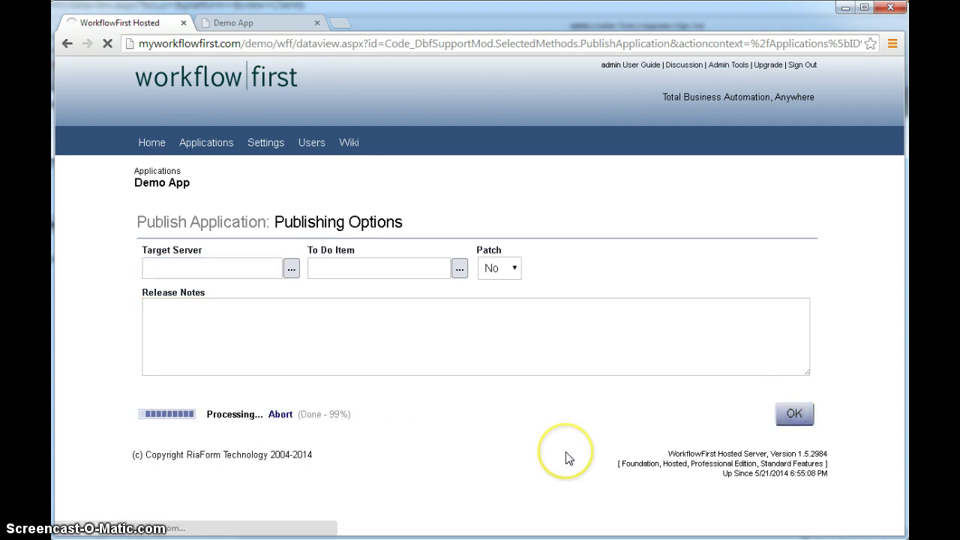
Reload the running Demo App and open the 'My phone isn't working' ticket's details.
{"action": "left_click", "coordinate": [247, 24]}
{"action": "left_click", "coordinate": [107, 43]}
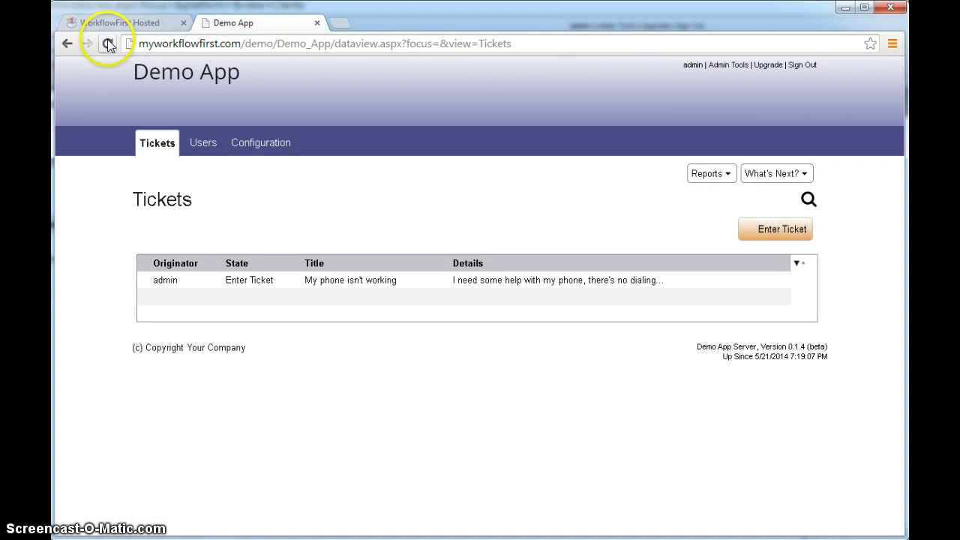
{"action": "left_click", "coordinate": [455, 201]}
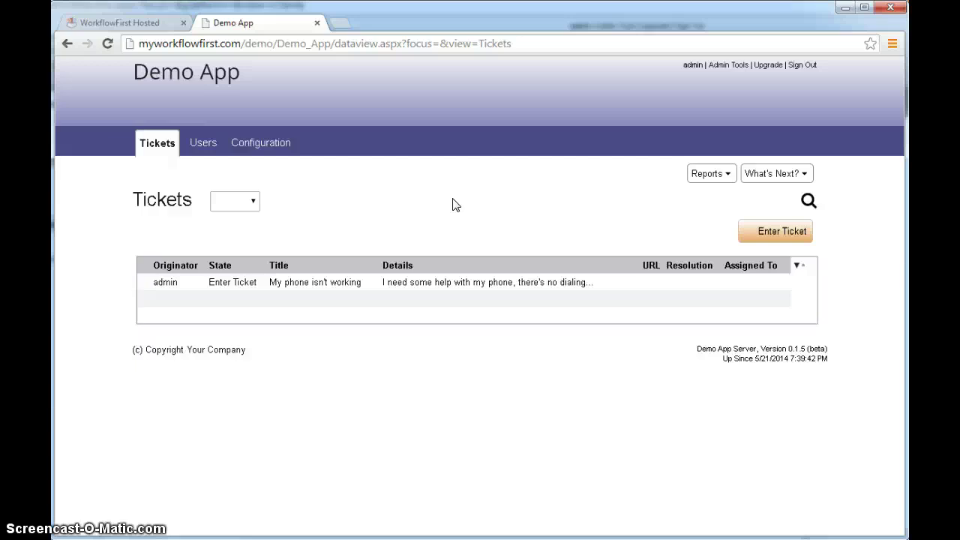
{"action": "left_click", "coordinate": [452, 196]}
{"action": "left_click", "coordinate": [647, 285]}
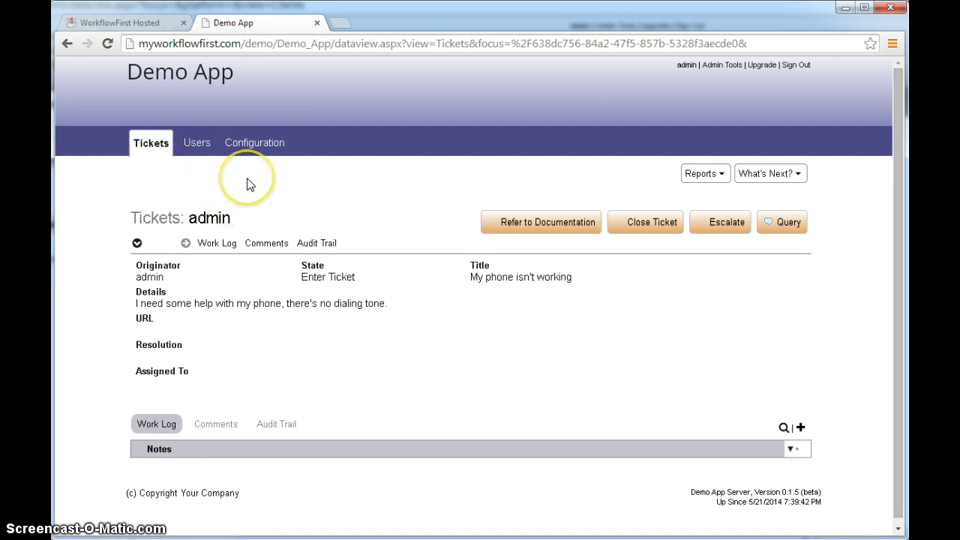
Create a new user with the CSO role and a user ID, then return to Tickets.
{"action": "left_click", "coordinate": [195, 150]}
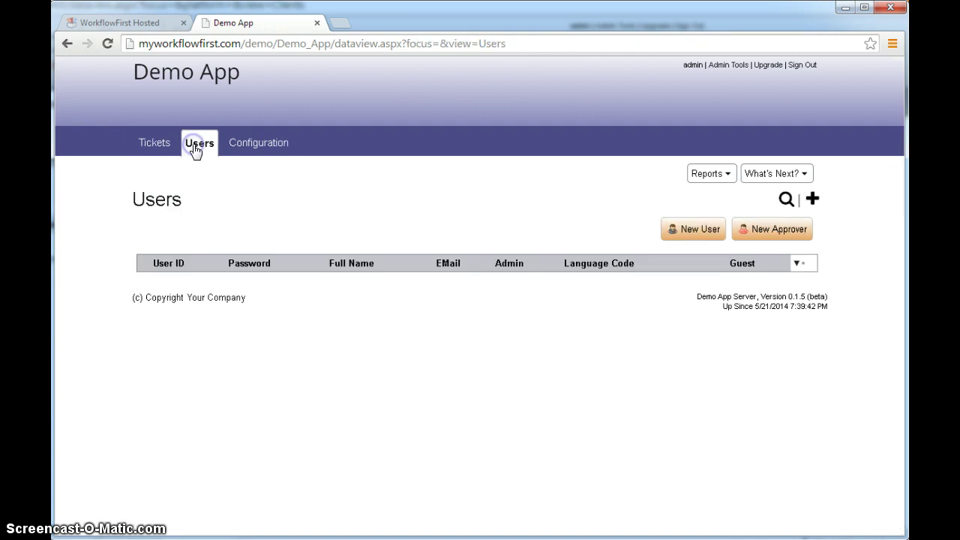
{"action": "left_click", "coordinate": [691, 228]}
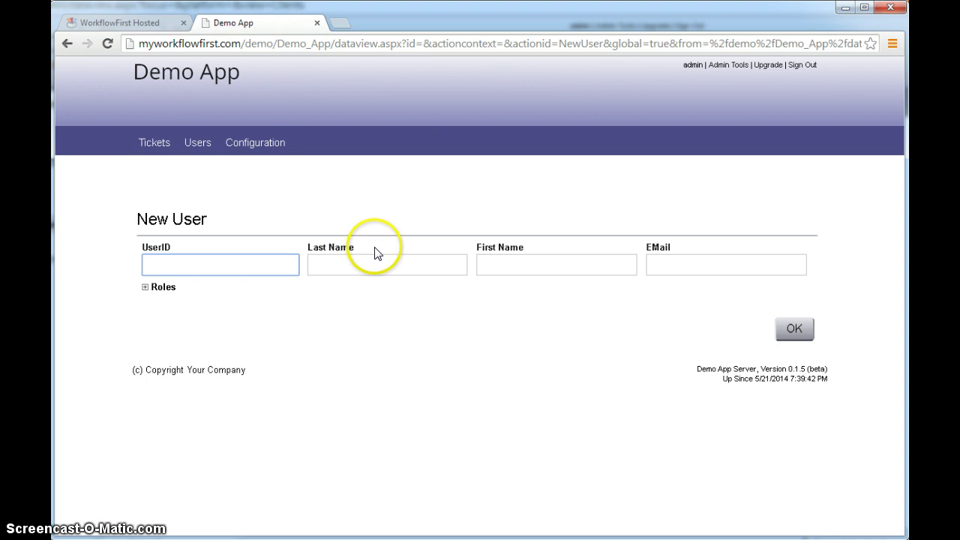
{"action": "left_click", "coordinate": [168, 289]}
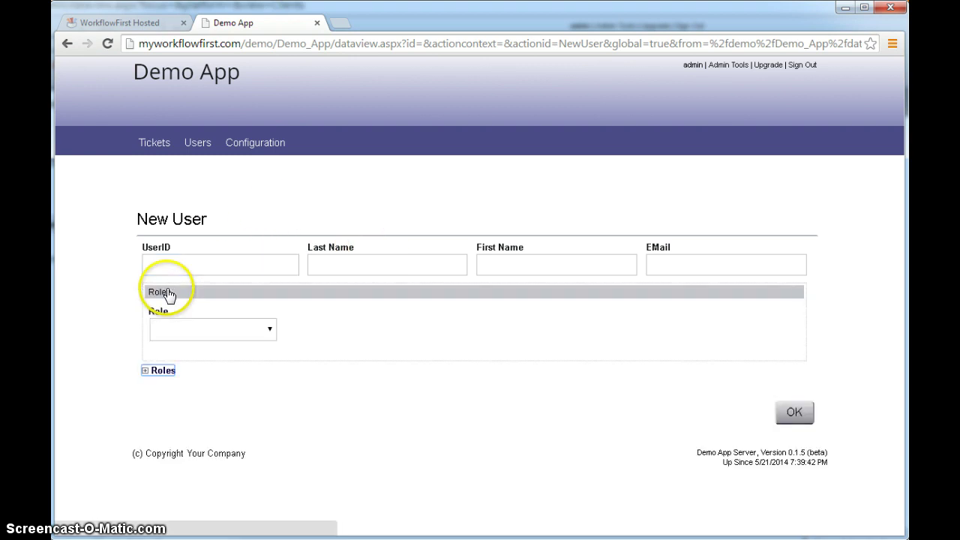
{"action": "left_click", "coordinate": [260, 335]}
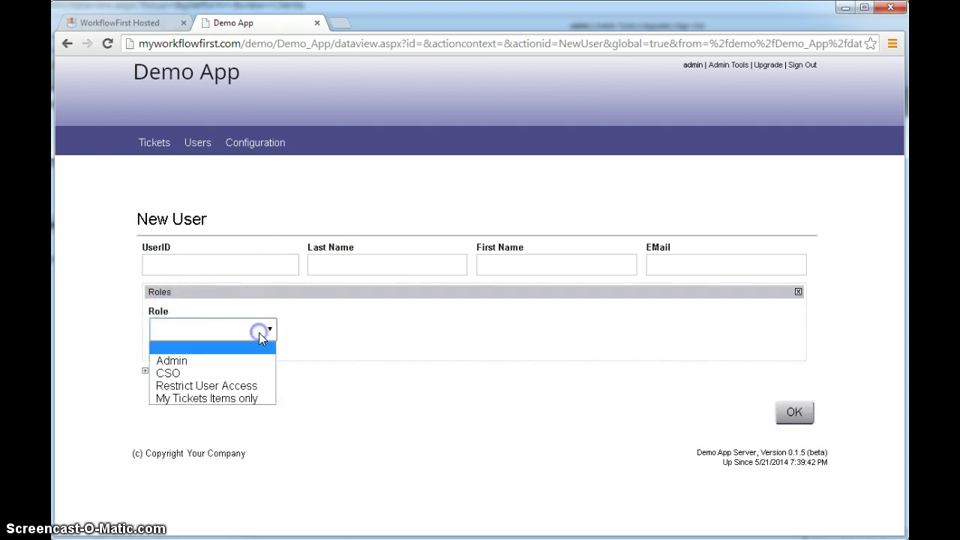
{"action": "left_click", "coordinate": [215, 371]}
{"action": "left_click", "coordinate": [210, 267]}
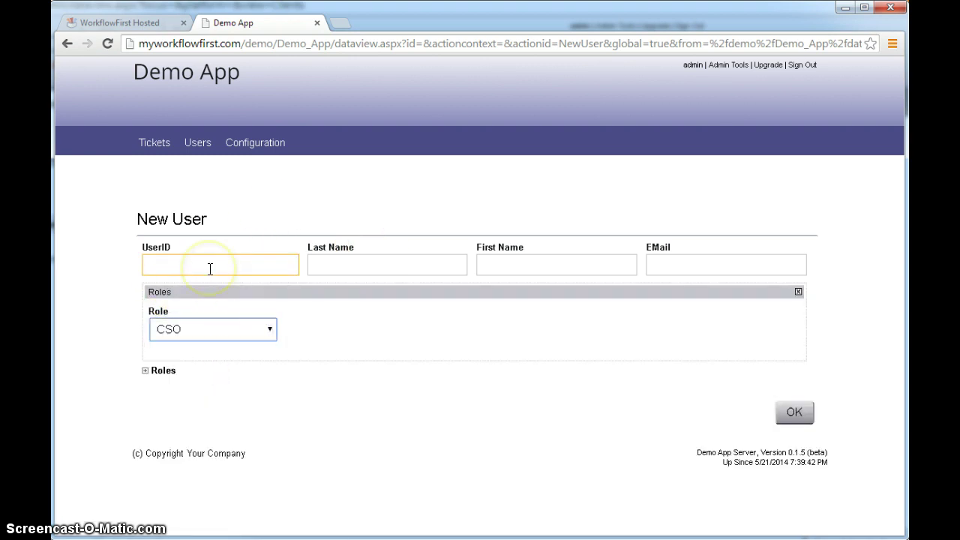
{"action": "left_click", "coordinate": [170, 371]}
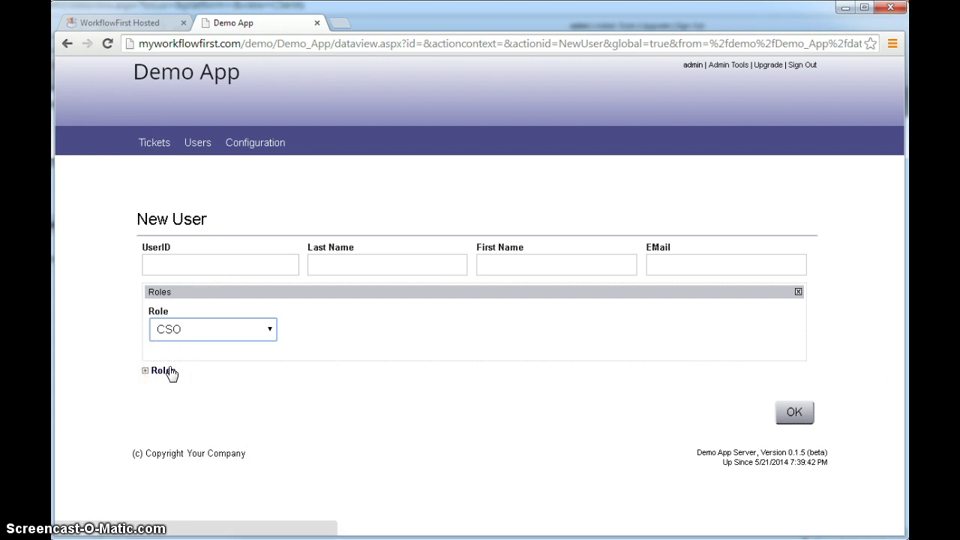
{"action": "left_click", "coordinate": [182, 255]}
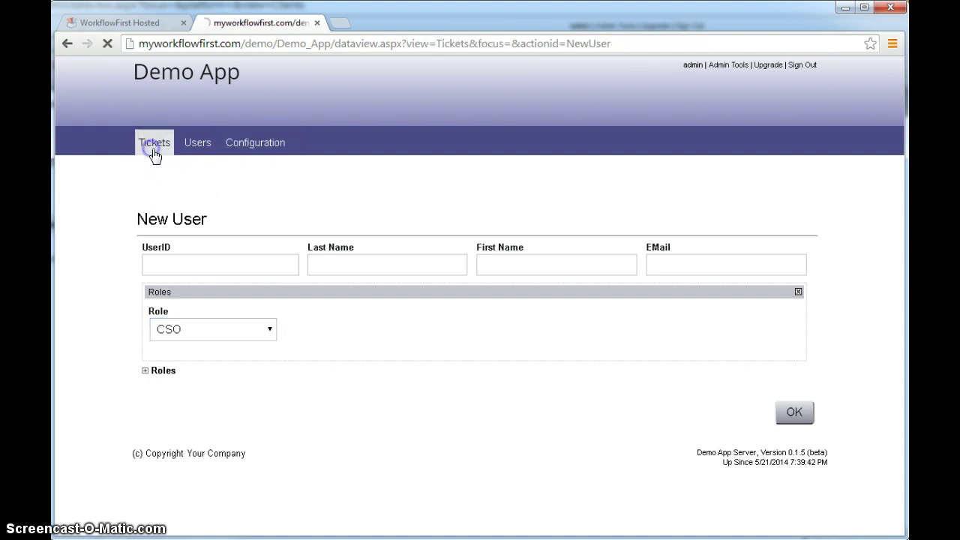
{"action": "left_click", "coordinate": [155, 154]}
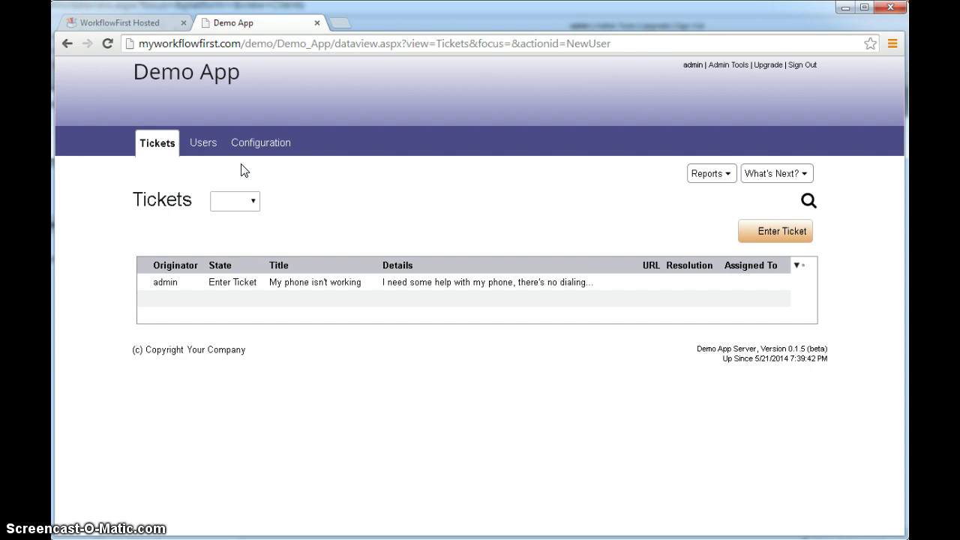
Create the Configuration record with the default WebServer Name and Requires Login left at No.
{"action": "left_click", "coordinate": [259, 142]}
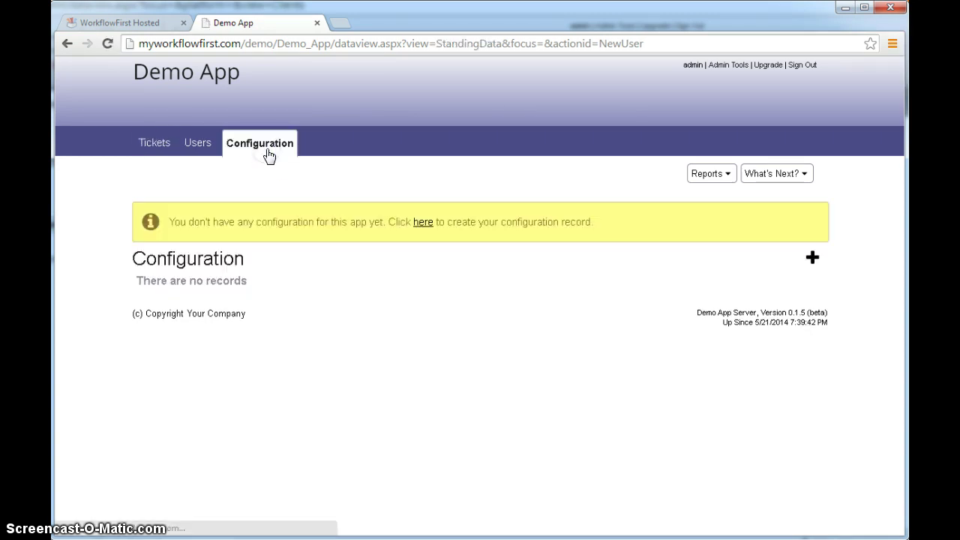
{"action": "left_click", "coordinate": [420, 223]}
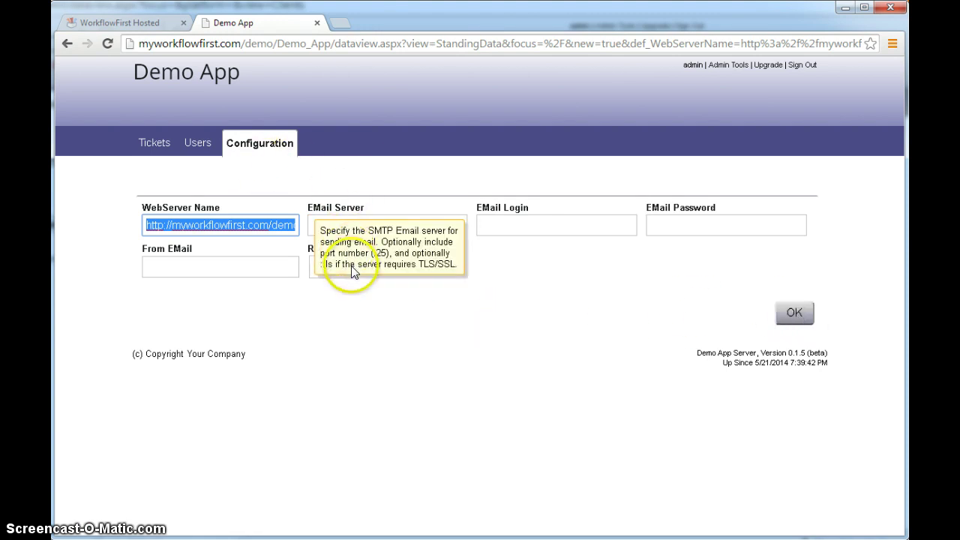
{"action": "left_click", "coordinate": [358, 257]}
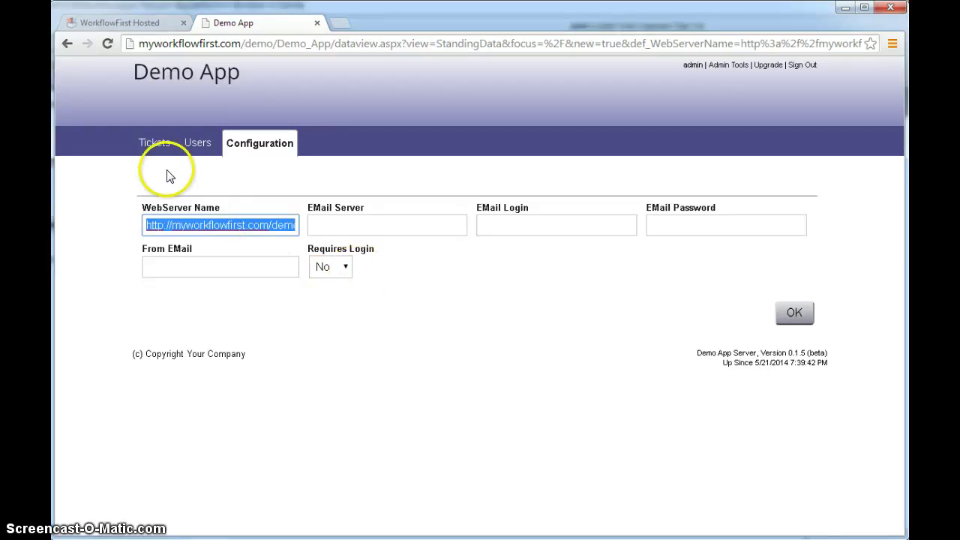
{"action": "left_click", "coordinate": [155, 143]}
{"action": "left_click", "coordinate": [782, 312]}
Open the 'My phone isn't working' ticket and start referring it to documentation.
{"action": "left_click", "coordinate": [156, 154]}
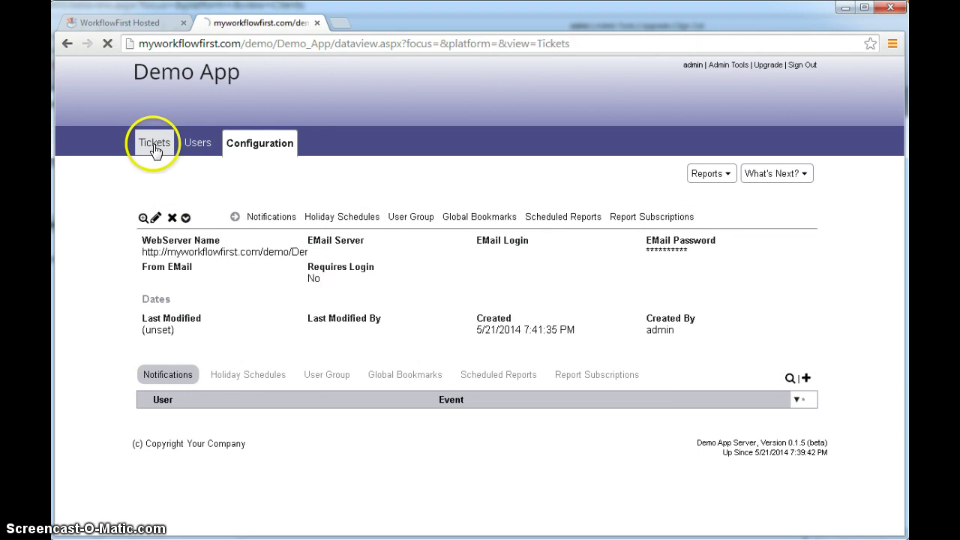
{"action": "left_click", "coordinate": [368, 281]}
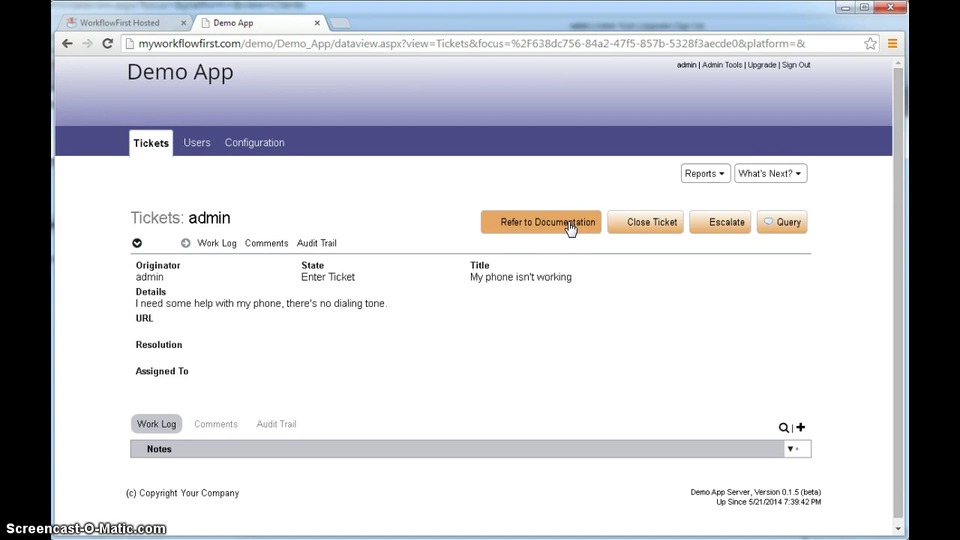
{"action": "left_click", "coordinate": [569, 225]}
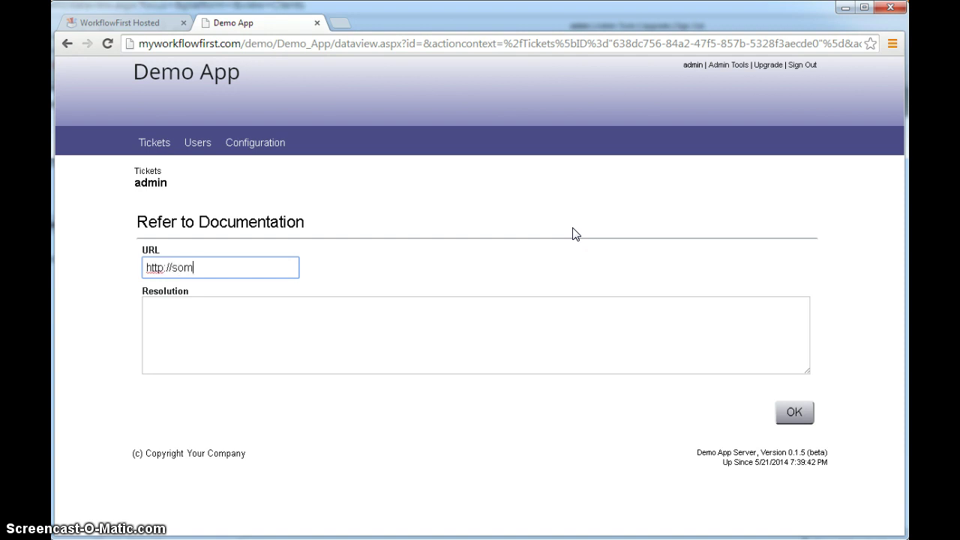
{"action": "type", "text": "http://someuesrguide.com"}
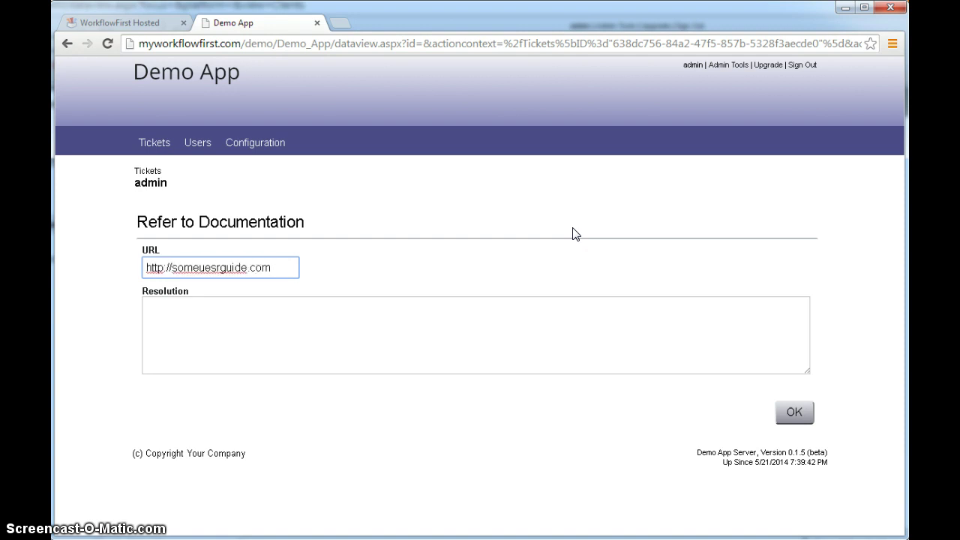
{"action": "key", "text": "ctrl+shift+Left"}
{"action": "type", "text": "someuserguide"}
{"action": "key", "text": "Tab"}
{"action": "type", "text": "Please refer to page"}
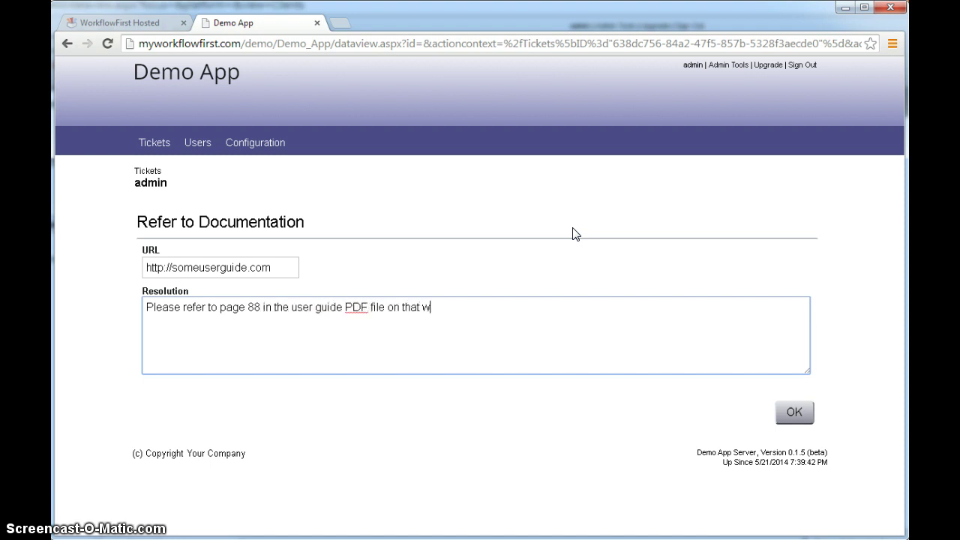
{"action": "left_click", "coordinate": [792, 413]}
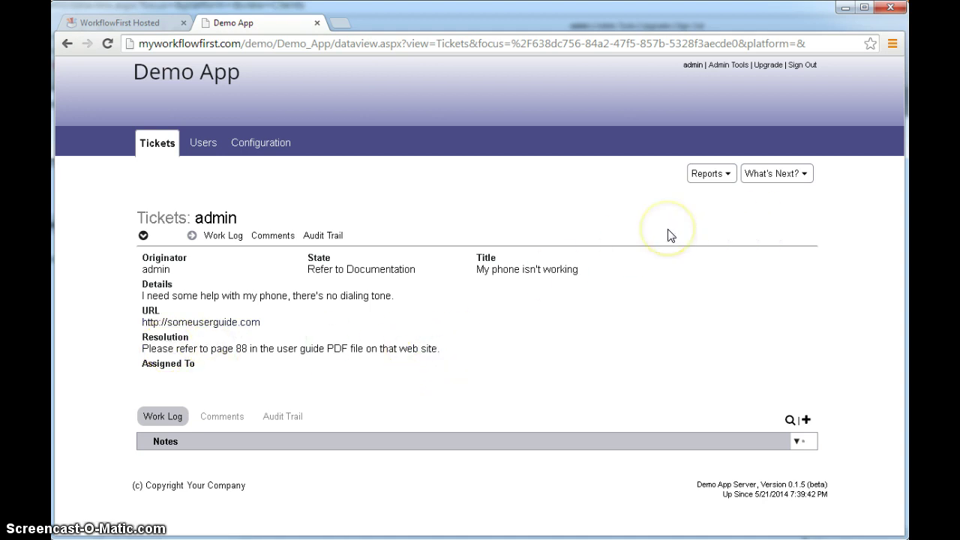
Return to the WorkflowFirst Hosted tab and scroll down to the Tickets workflow flowchart.
{"action": "left_click", "coordinate": [118, 24]}
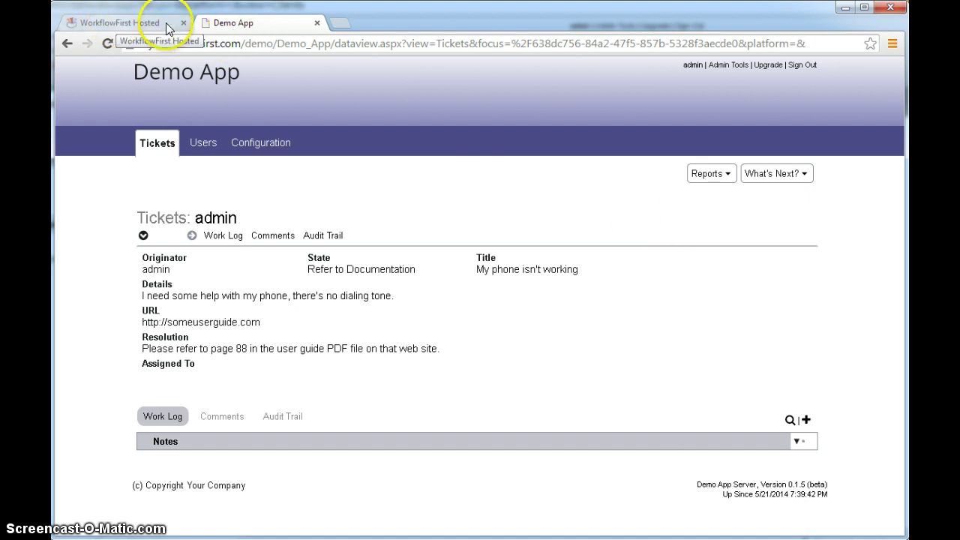
{"action": "left_click", "coordinate": [119, 23]}
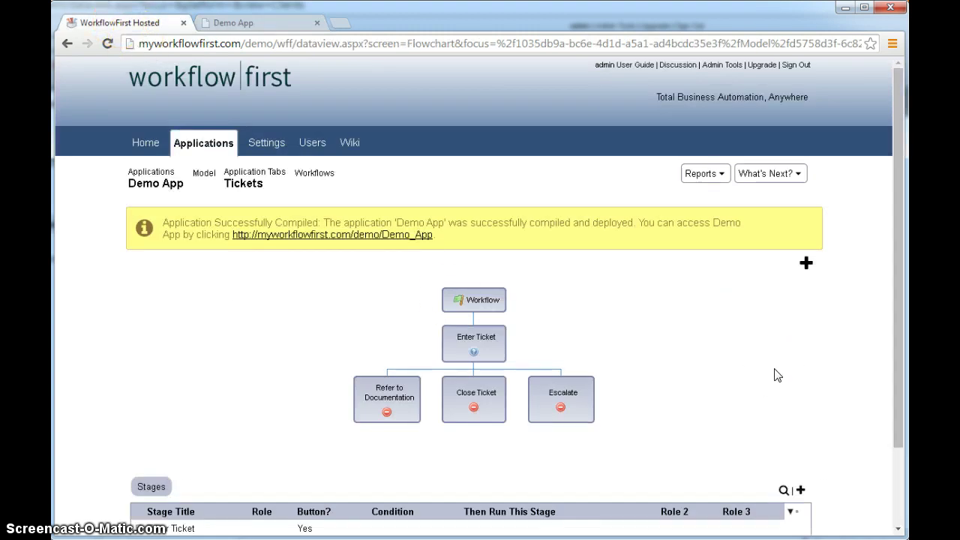
{"action": "scroll", "coordinate": [777, 375], "scroll_direction": "down", "scroll_amount": 2}
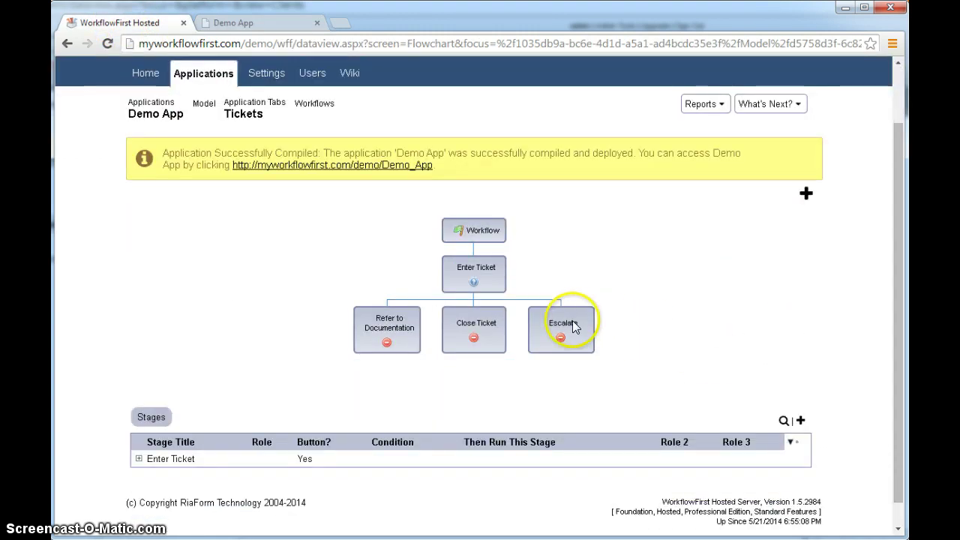
{"action": "mouse_move", "coordinate": [570, 324]}
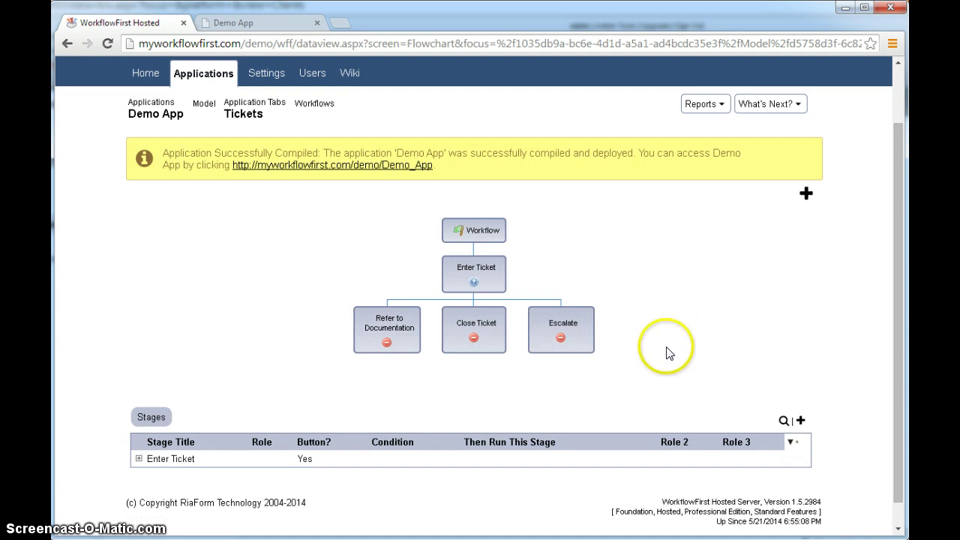
{"action": "mouse_move", "coordinate": [579, 344]}
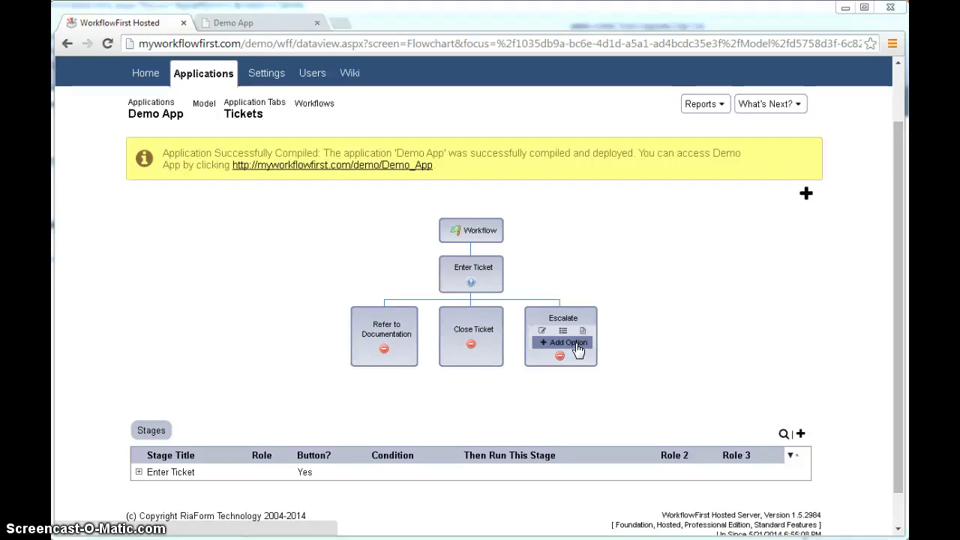
Add a 'Work In Progress' option under Escalate with role Tech and WorkLog > Notes as input.
{"action": "left_click", "coordinate": [577, 351]}
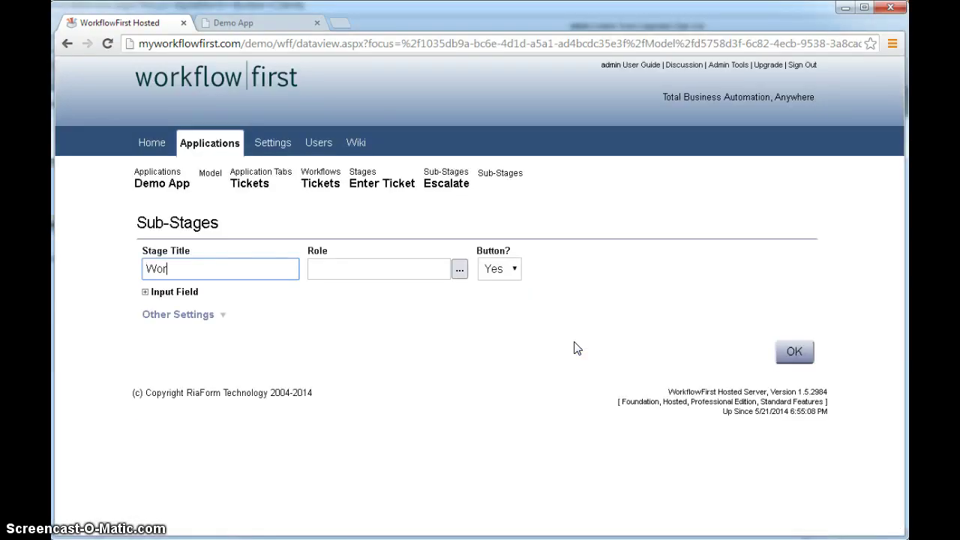
{"action": "type", "text": "Work In Progress"}
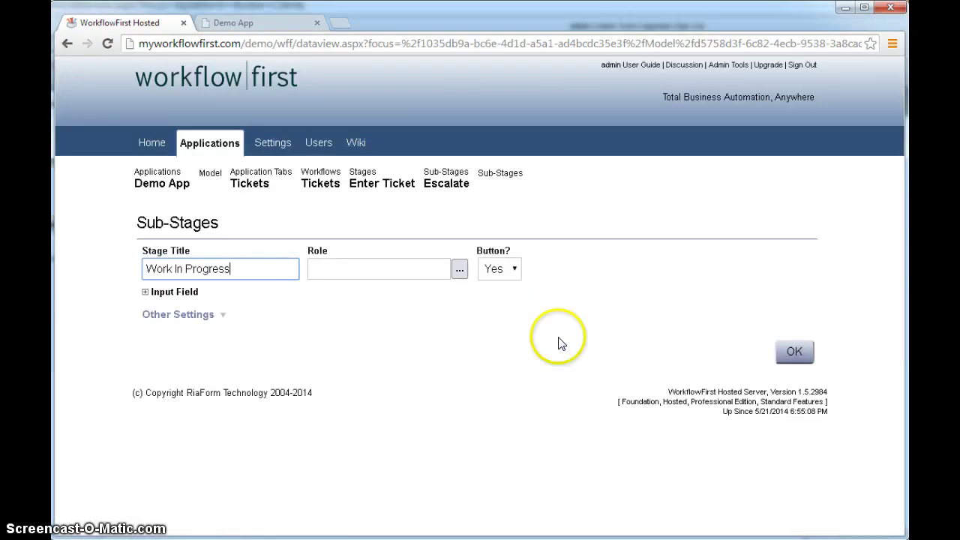
{"action": "left_click", "coordinate": [416, 269]}
{"action": "type", "text": "Tech"}
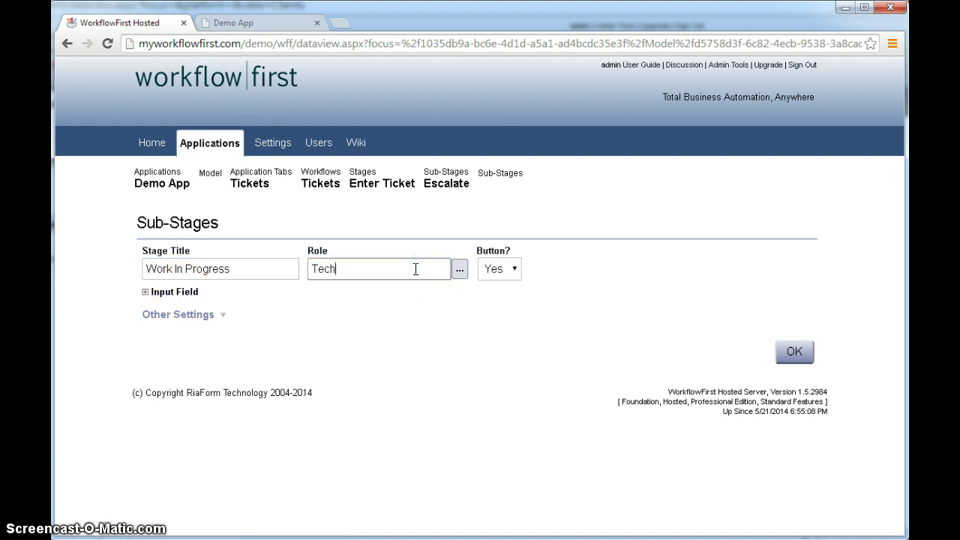
{"action": "left_click", "coordinate": [190, 297]}
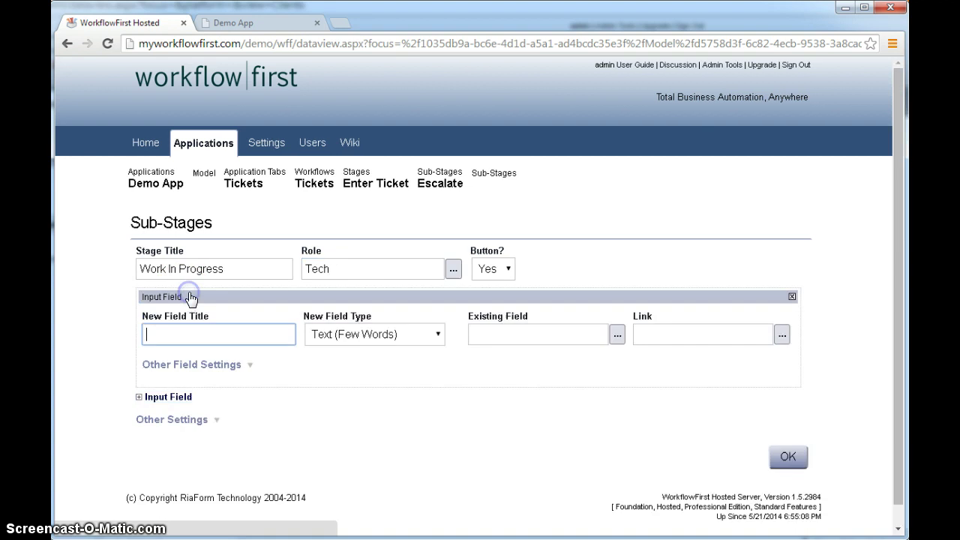
{"action": "left_click", "coordinate": [618, 337]}
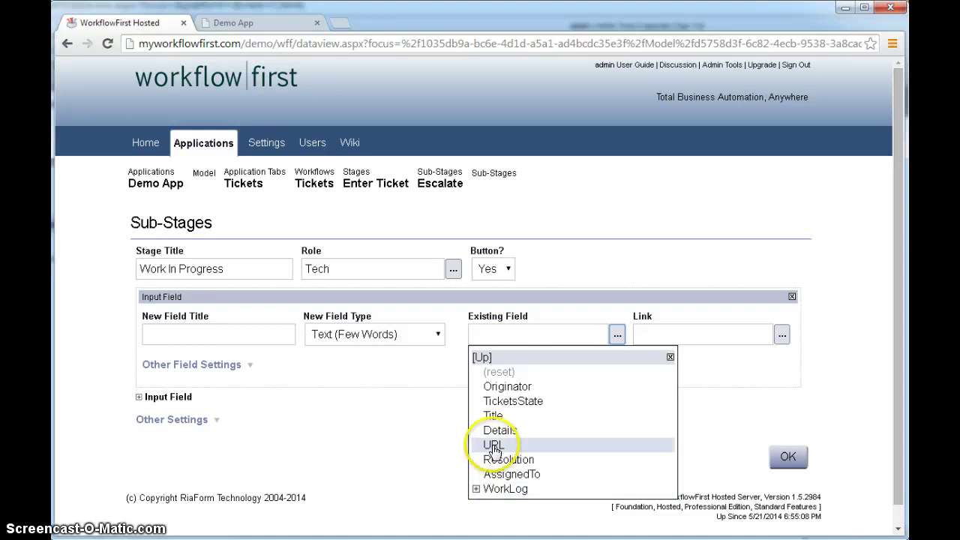
{"action": "left_click", "coordinate": [476, 491]}
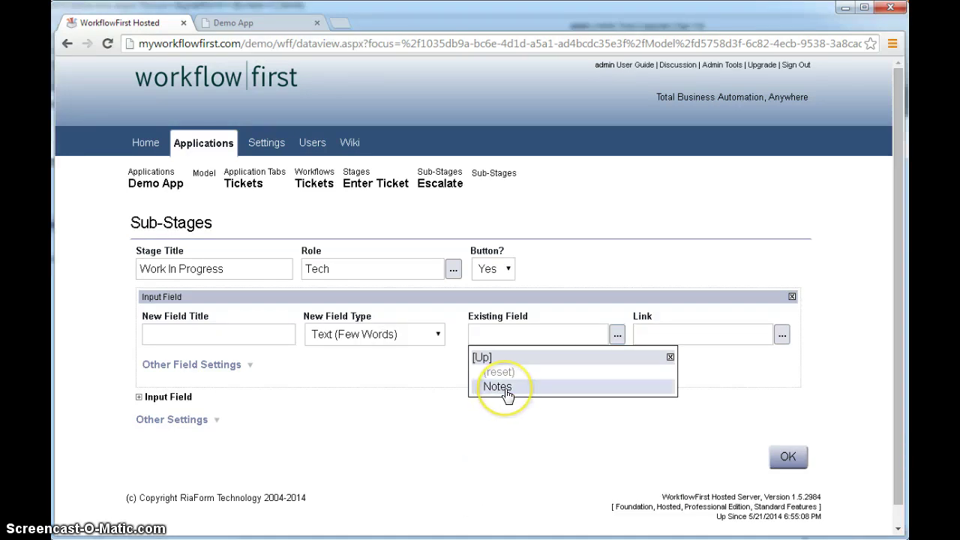
{"action": "left_click", "coordinate": [504, 388]}
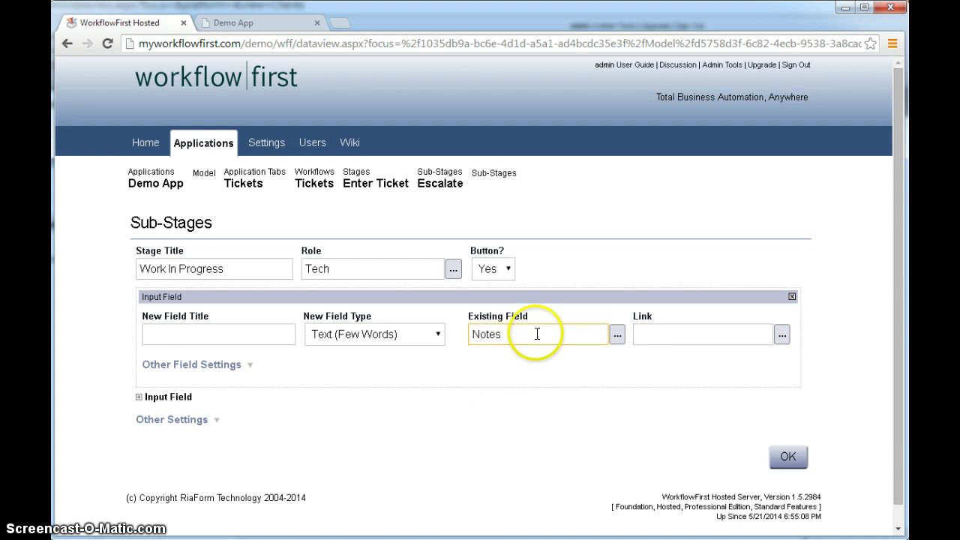
{"action": "left_click", "coordinate": [785, 459]}
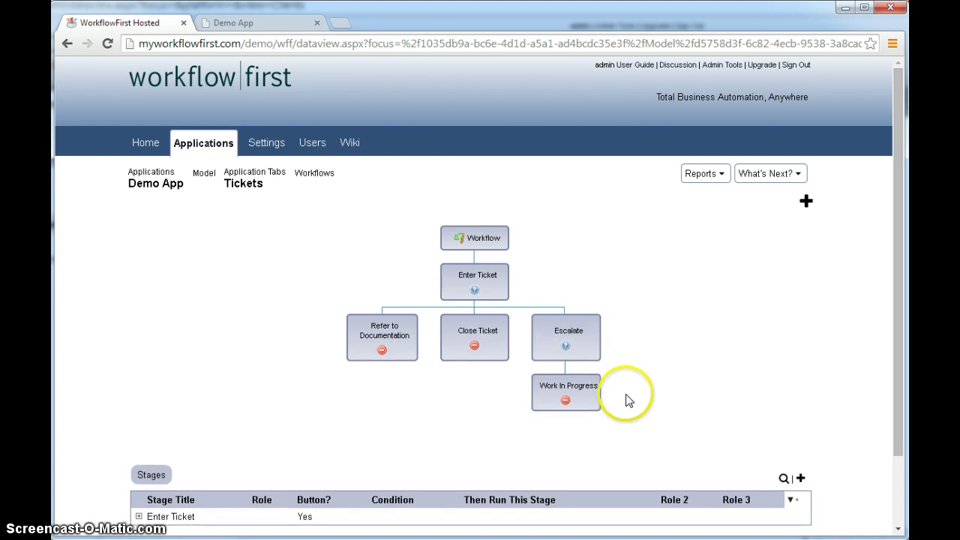
Open the Sub-Stages edit form for the Work In Progress box under Escalate.
{"action": "mouse_move", "coordinate": [594, 408]}
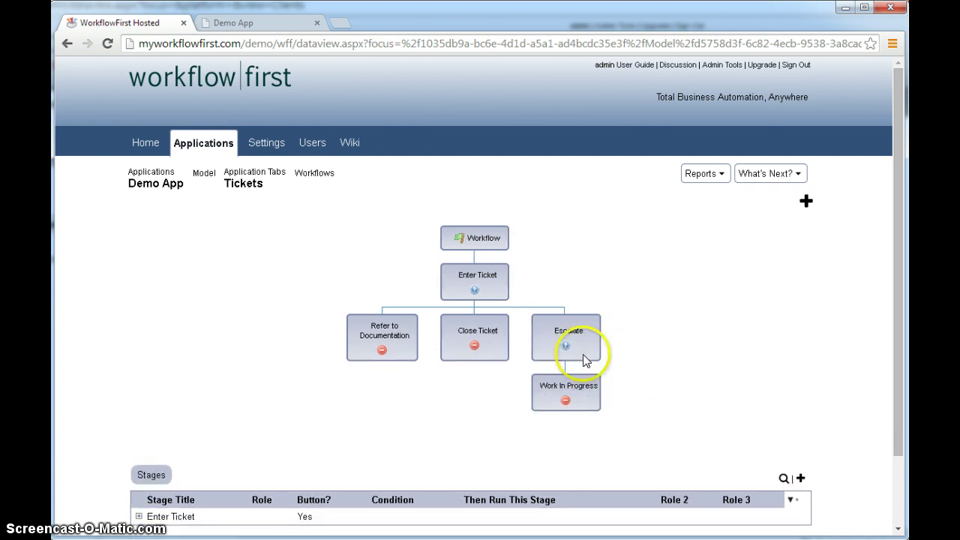
{"action": "mouse_move", "coordinate": [573, 352]}
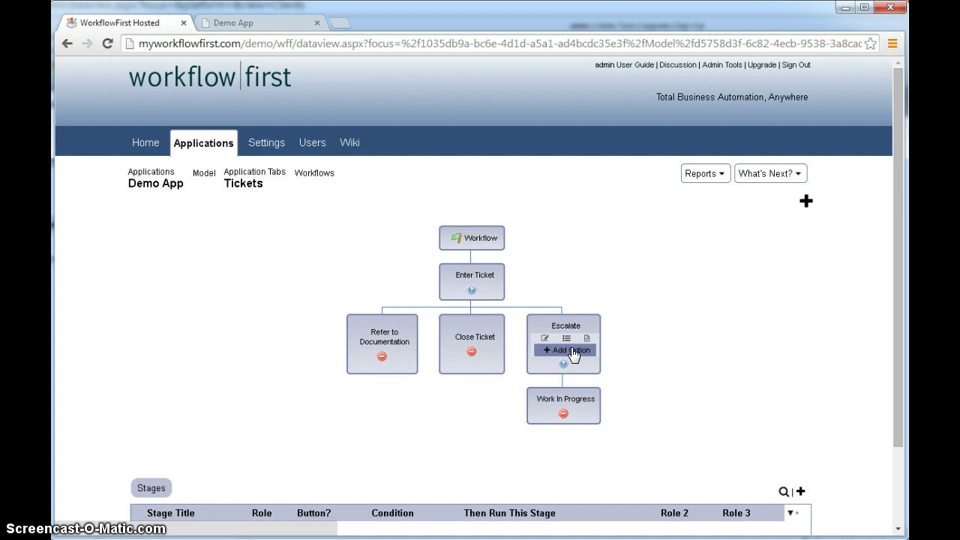
{"action": "mouse_move", "coordinate": [568, 399]}
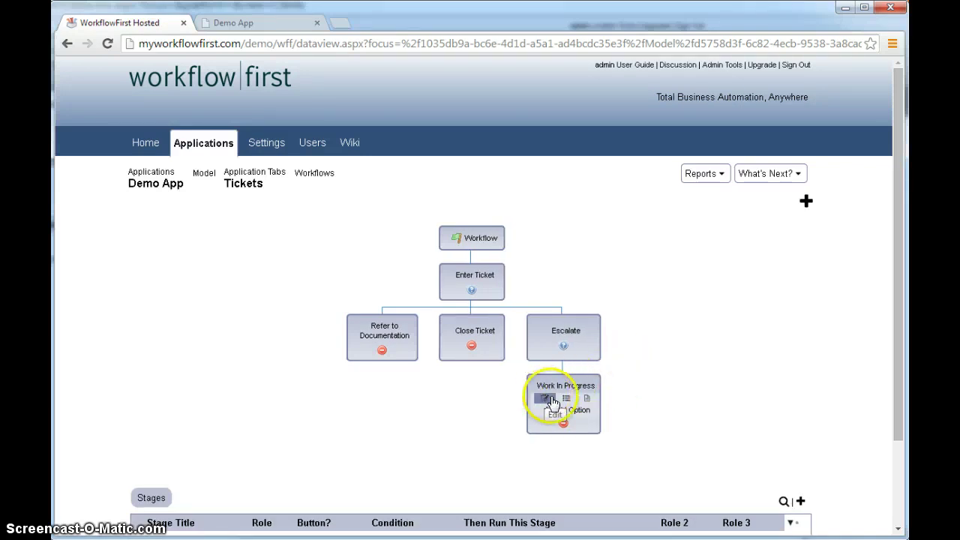
{"action": "left_click", "coordinate": [588, 400]}
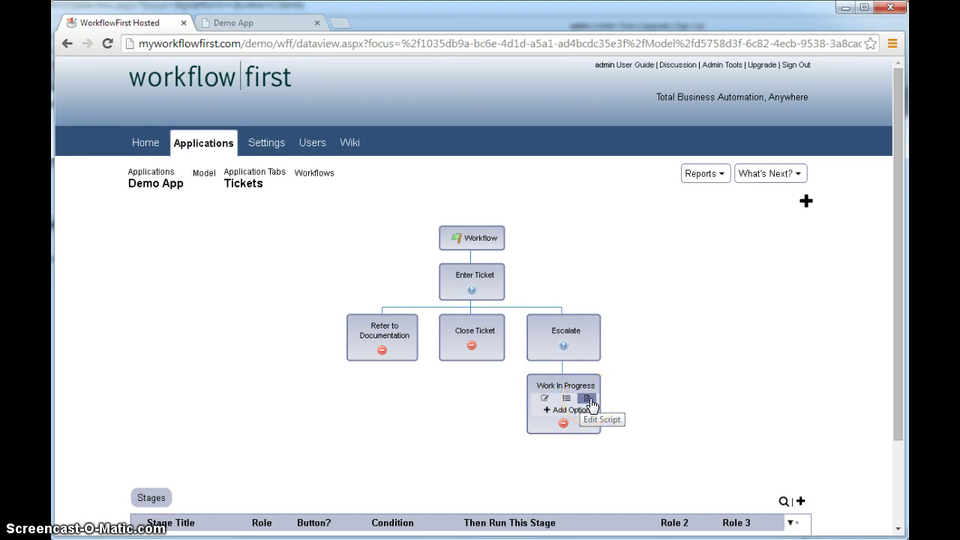
{"action": "left_click", "coordinate": [544, 400]}
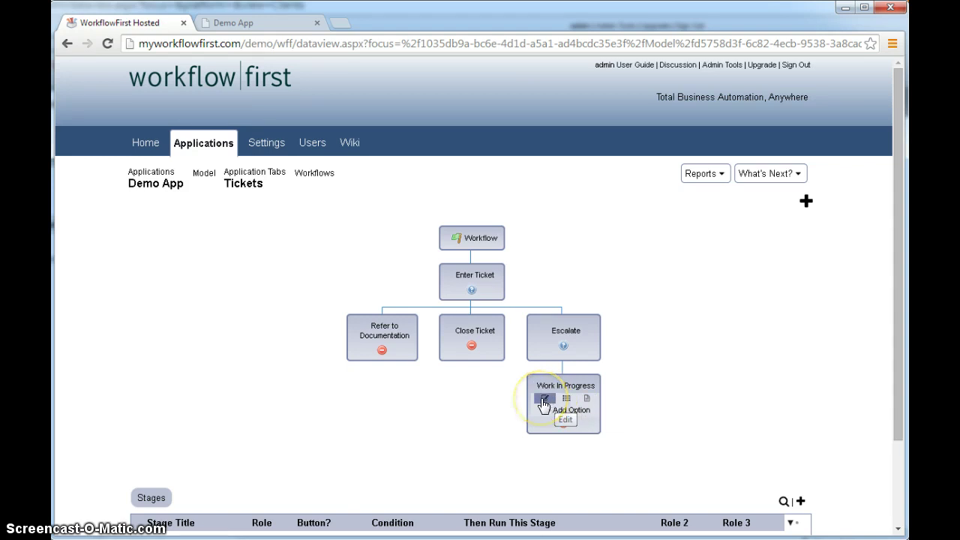
{"action": "left_click", "coordinate": [315, 363]}
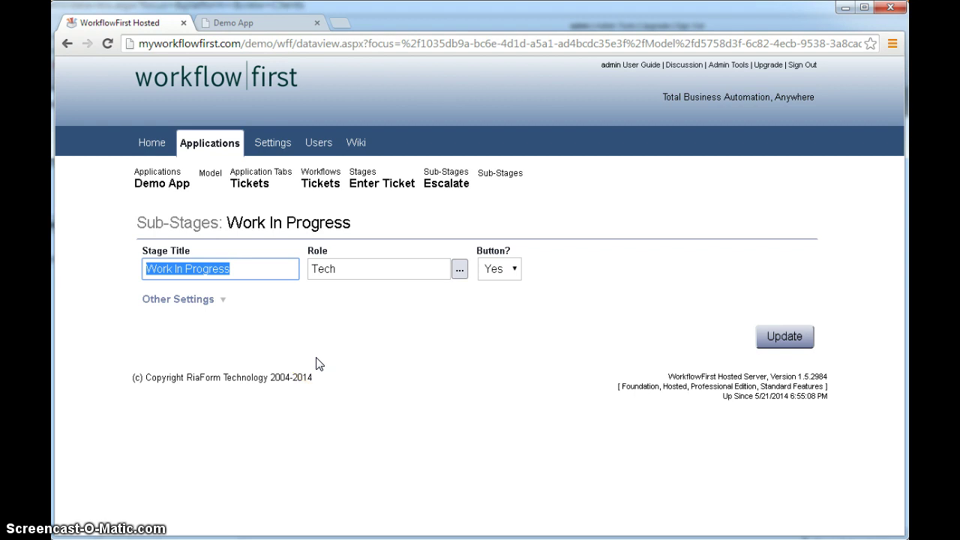
Set Work In Progress's Then Run This Stage to Escalate and save the update.
{"action": "left_click", "coordinate": [182, 303]}
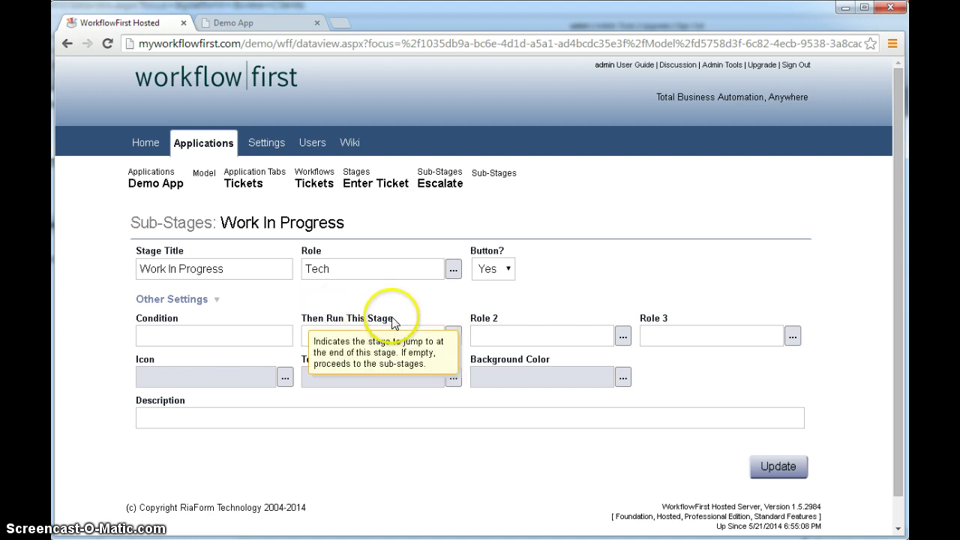
{"action": "left_click", "coordinate": [453, 336]}
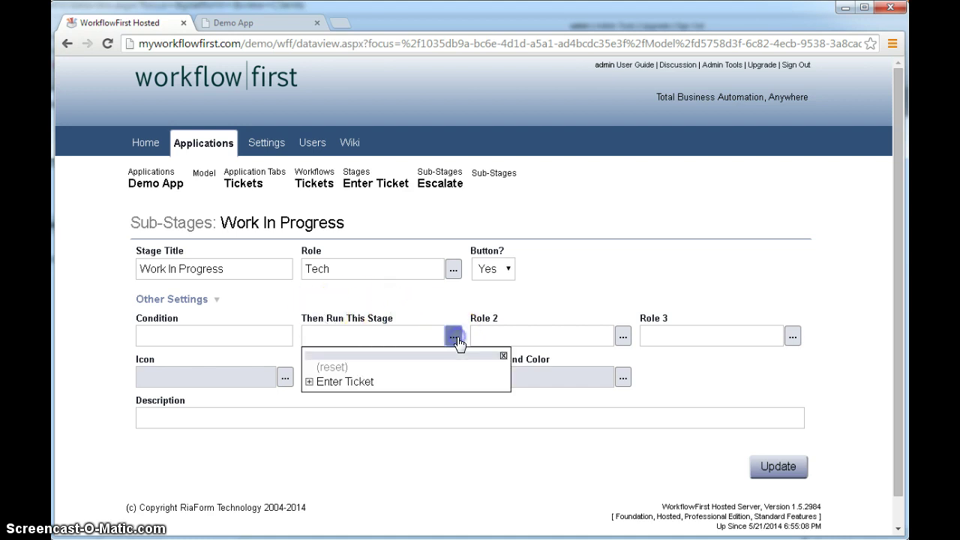
{"action": "left_click", "coordinate": [308, 382]}
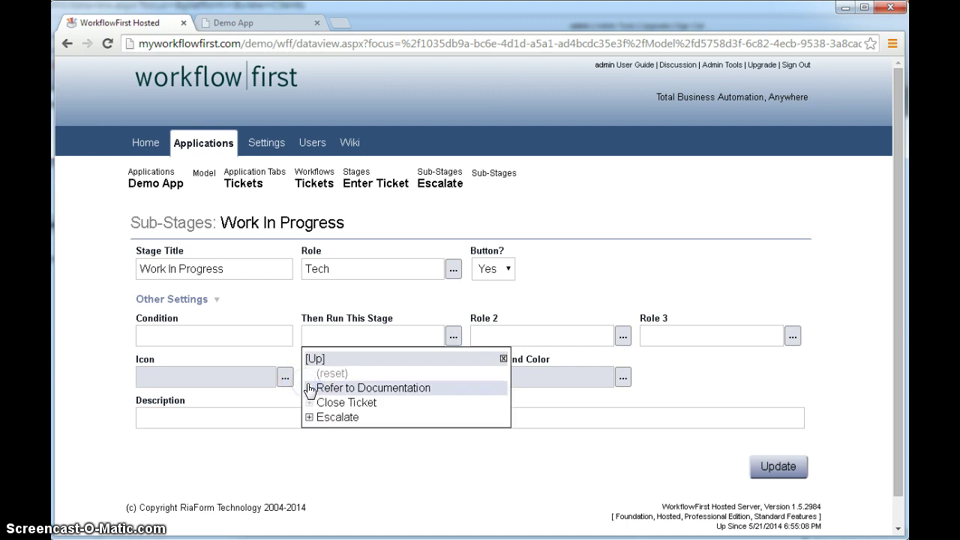
{"action": "left_click", "coordinate": [342, 419]}
{"action": "left_click", "coordinate": [769, 466]}
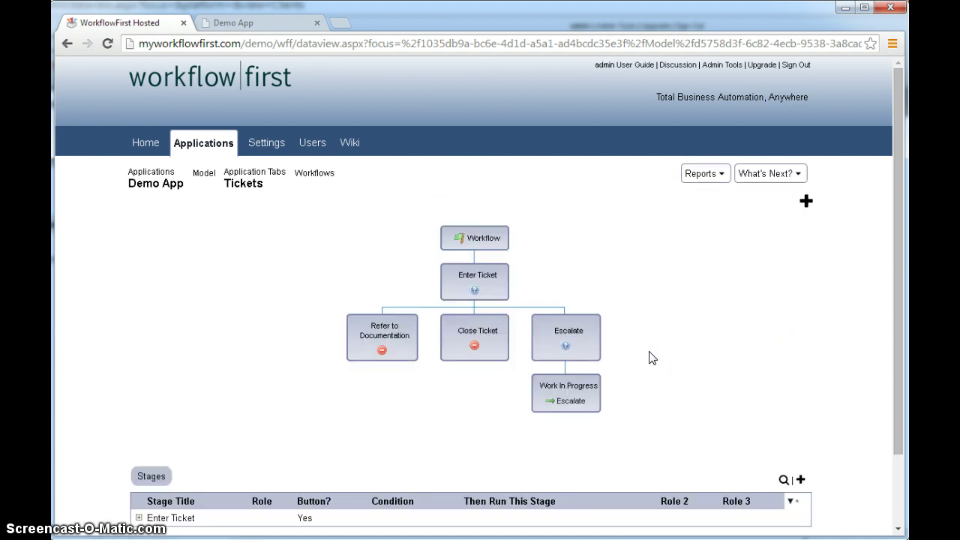
{"action": "left_click", "coordinate": [634, 375]}
{"action": "left_click", "coordinate": [603, 399]}
{"action": "left_click", "coordinate": [647, 429]}
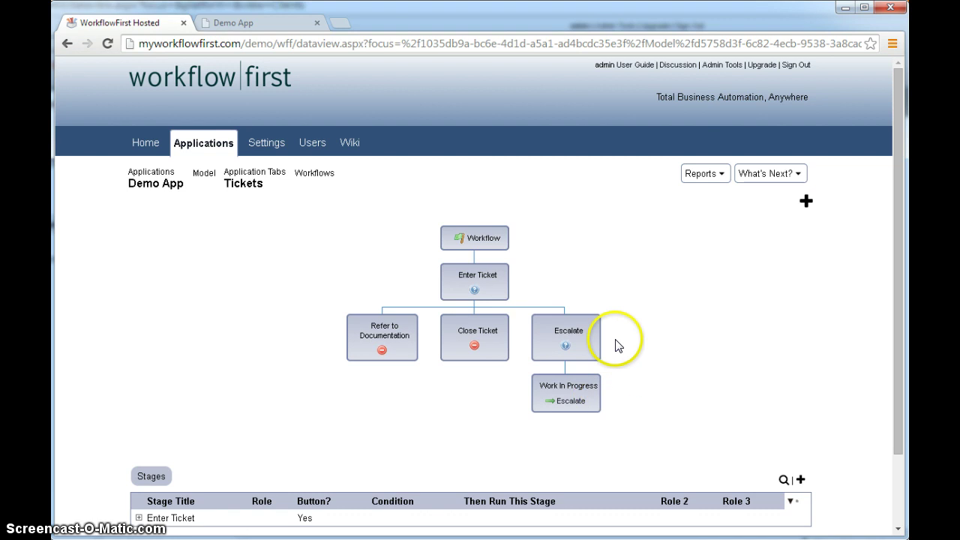
{"action": "mouse_move", "coordinate": [605, 328]}
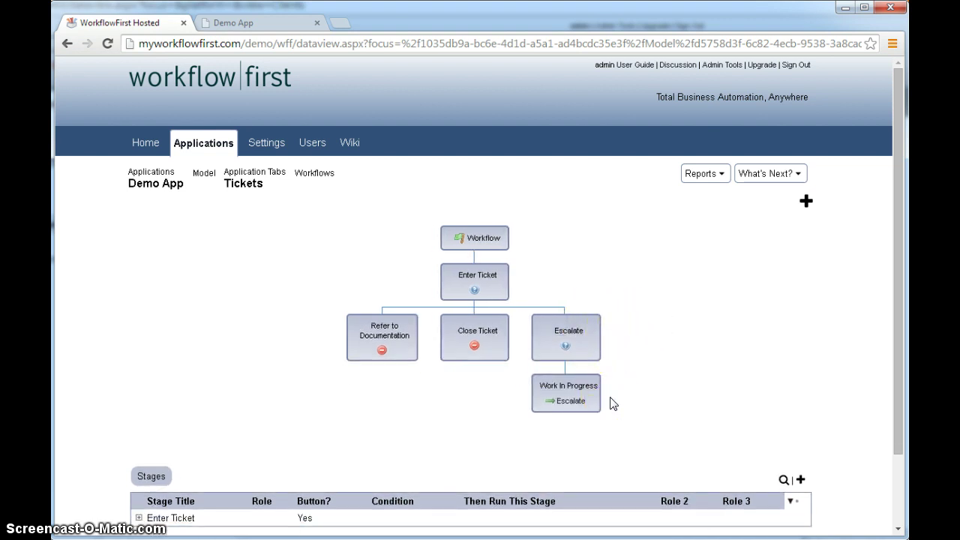
{"action": "mouse_move", "coordinate": [578, 335]}
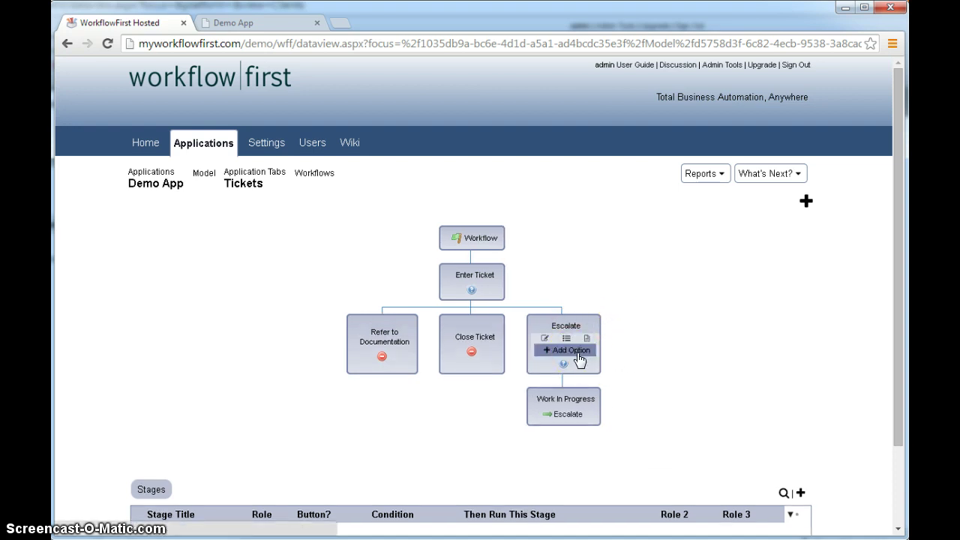
Add a 'Resolve' option under Escalate with role Tech and the existing Resolution field as input.
{"action": "left_click", "coordinate": [579, 356]}
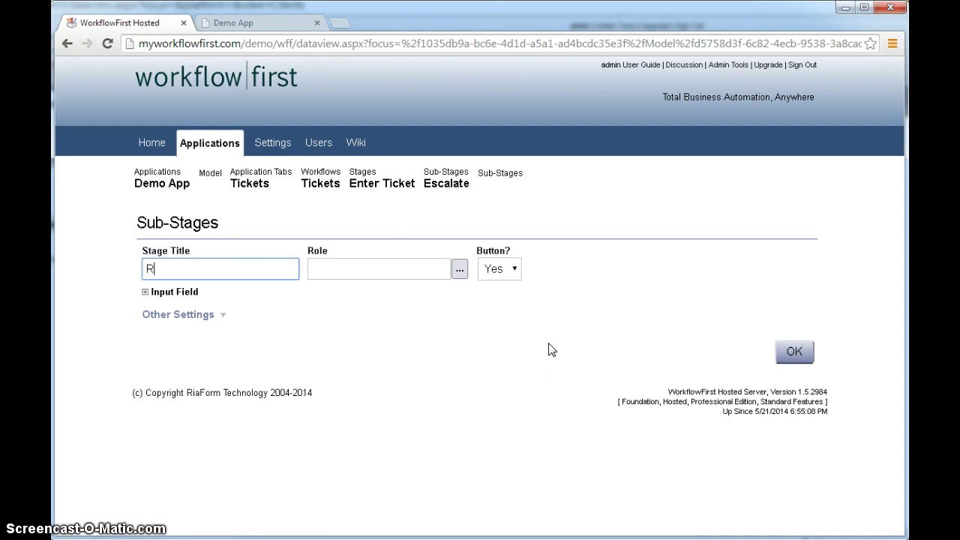
{"action": "left_click", "coordinate": [459, 269]}
{"action": "left_click", "coordinate": [347, 345]}
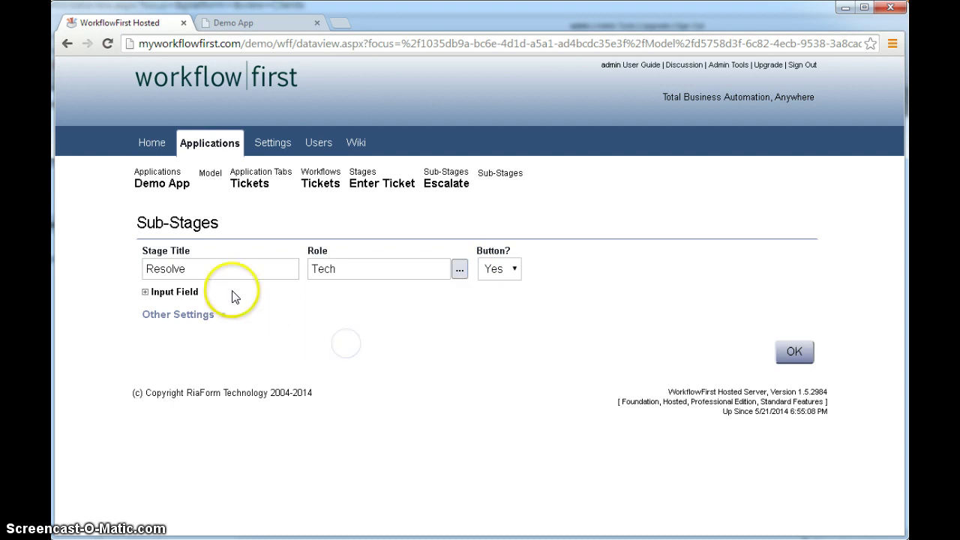
{"action": "left_click", "coordinate": [173, 295]}
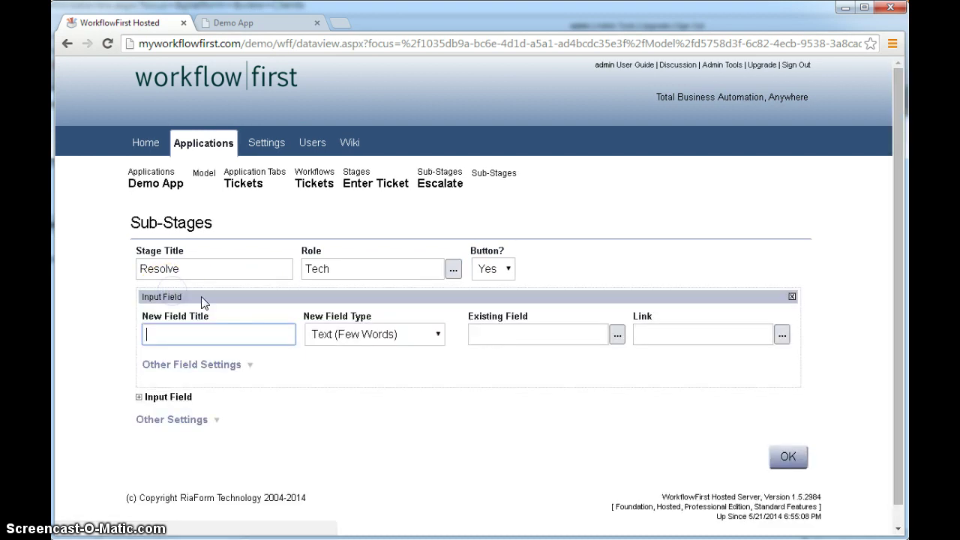
{"action": "left_click", "coordinate": [617, 335]}
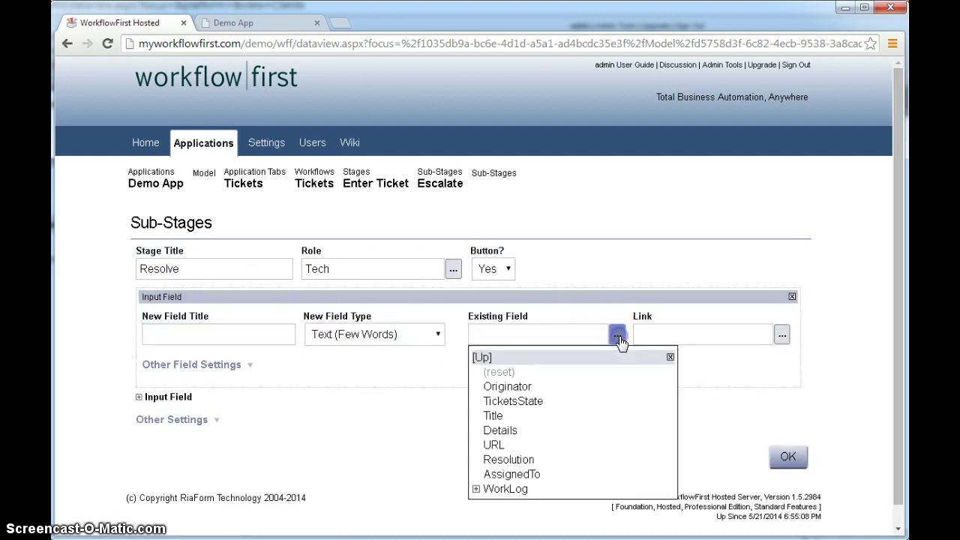
{"action": "left_click", "coordinate": [518, 459]}
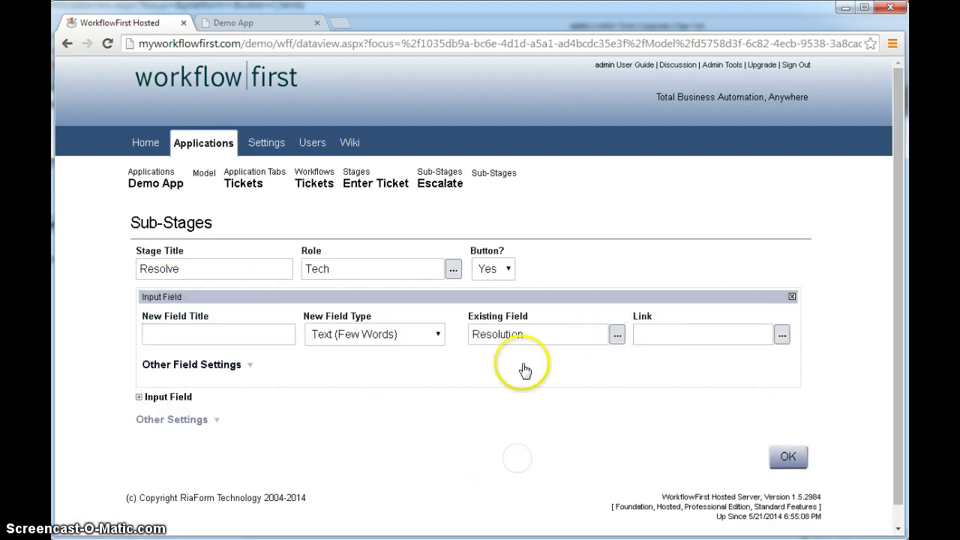
{"action": "left_click", "coordinate": [794, 457]}
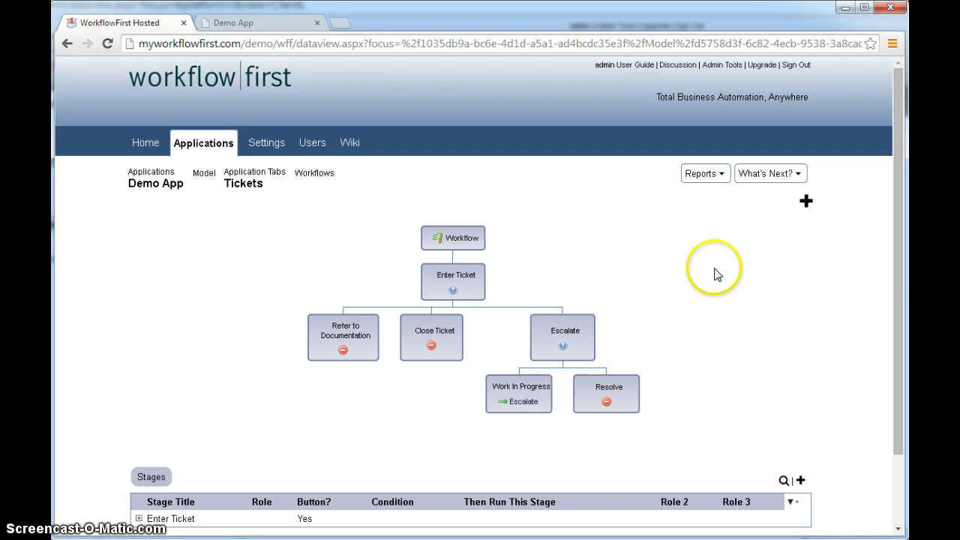
Publish the Demo App from What's Next?, then reload its Tickets list in the Demo App tab.
{"action": "left_click", "coordinate": [767, 173]}
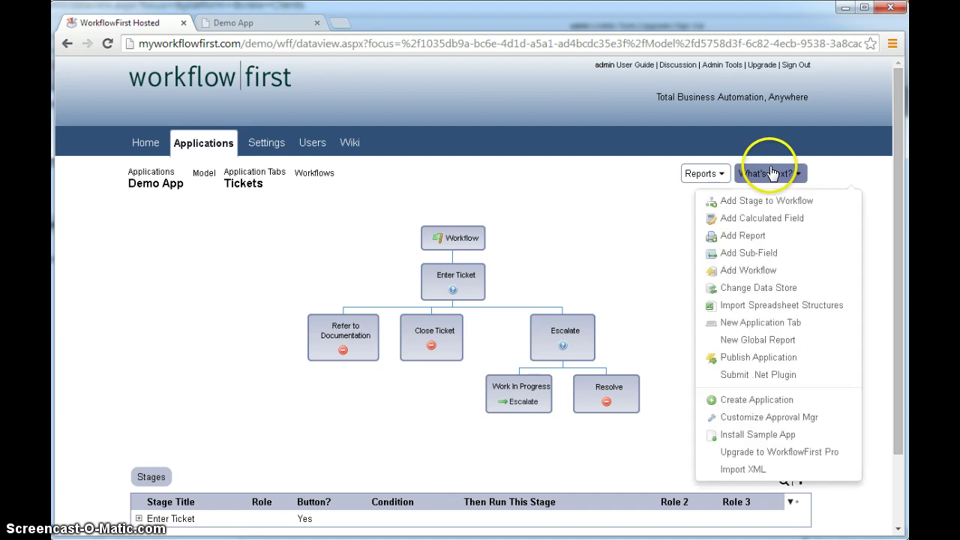
{"action": "left_click", "coordinate": [754, 357]}
{"action": "left_click", "coordinate": [795, 413]}
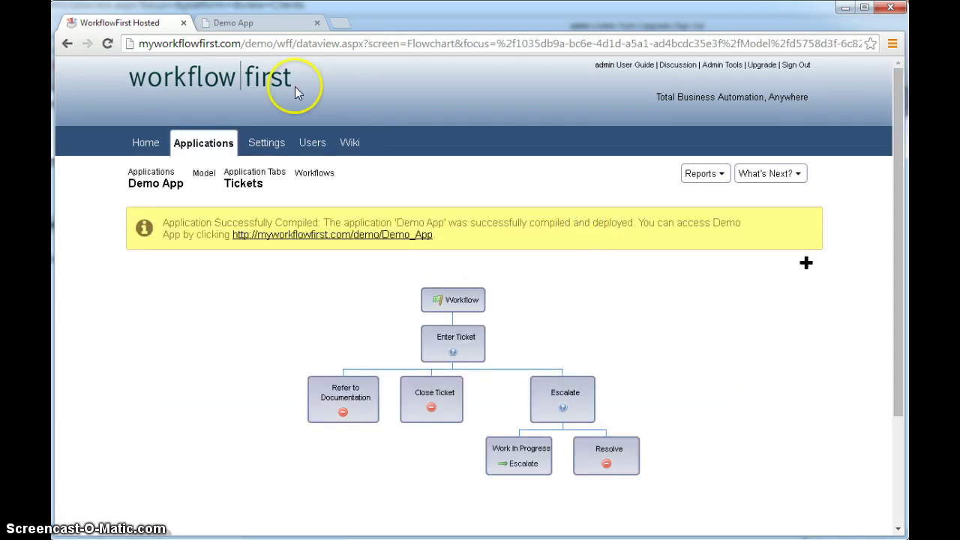
{"action": "left_click", "coordinate": [240, 24]}
{"action": "left_click", "coordinate": [154, 144]}
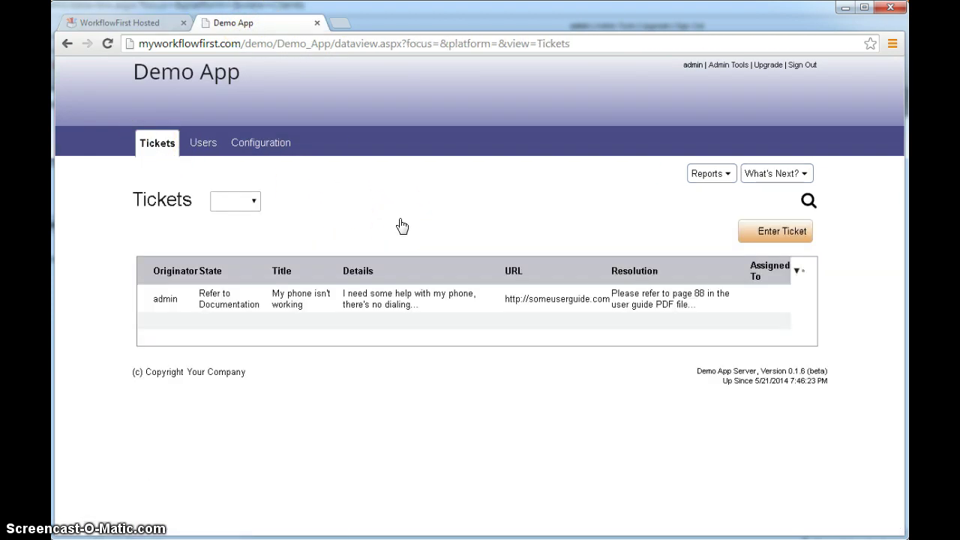
{"action": "left_click", "coordinate": [392, 210]}
{"action": "left_click", "coordinate": [435, 309]}
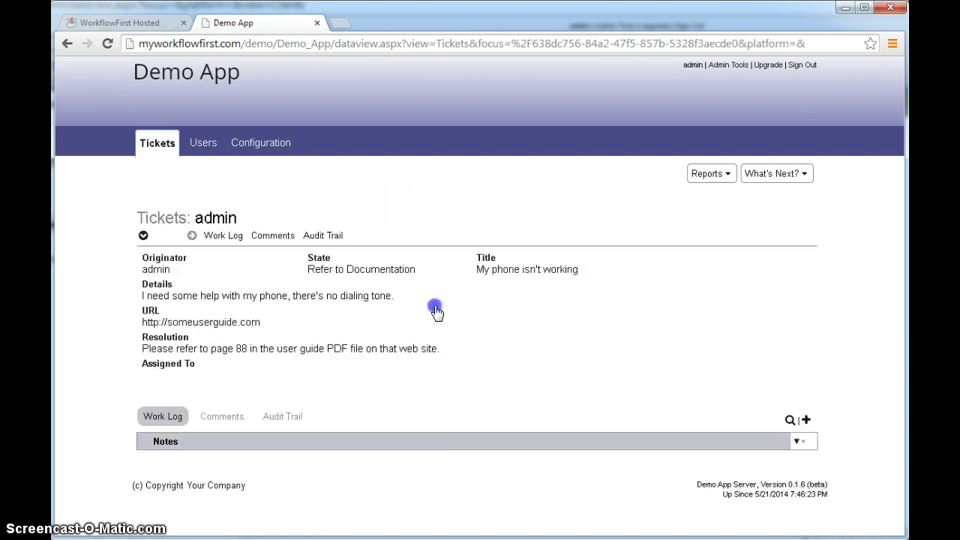
{"action": "left_click", "coordinate": [160, 111]}
{"action": "left_click", "coordinate": [68, 45]}
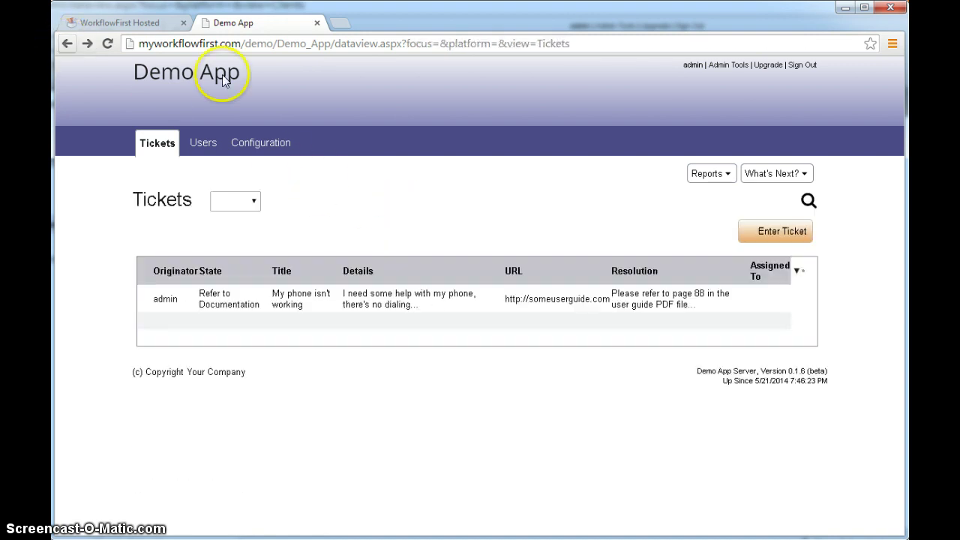